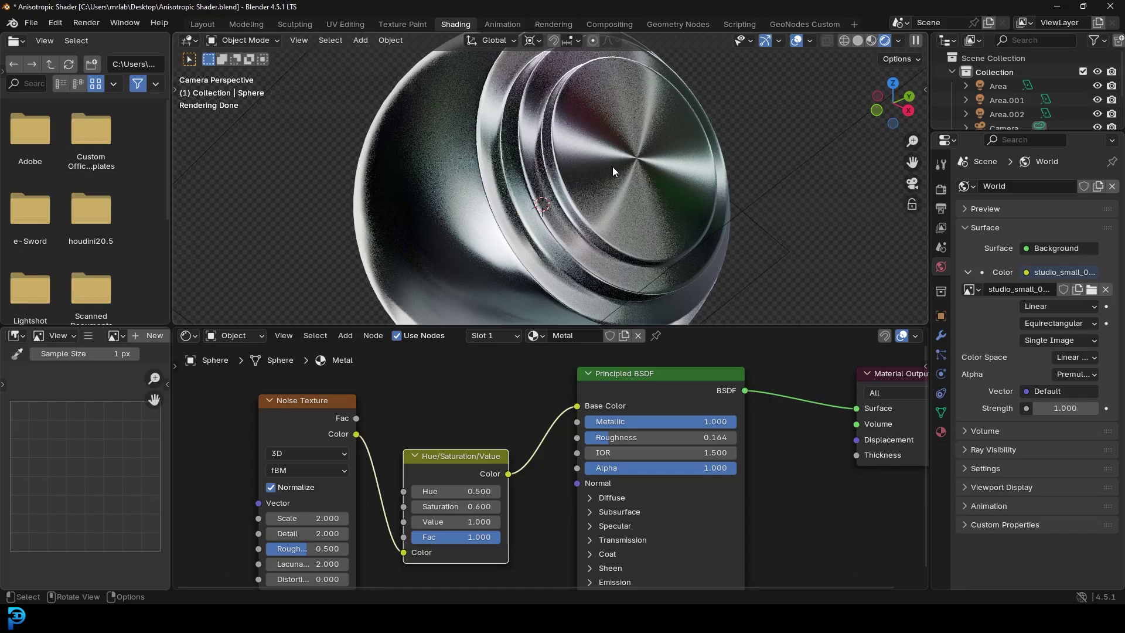
- Browse the anisotropic metal reference images and preview the Unreal Engine Forums brushed-metal disc
scroll(625, 161, down, 2)
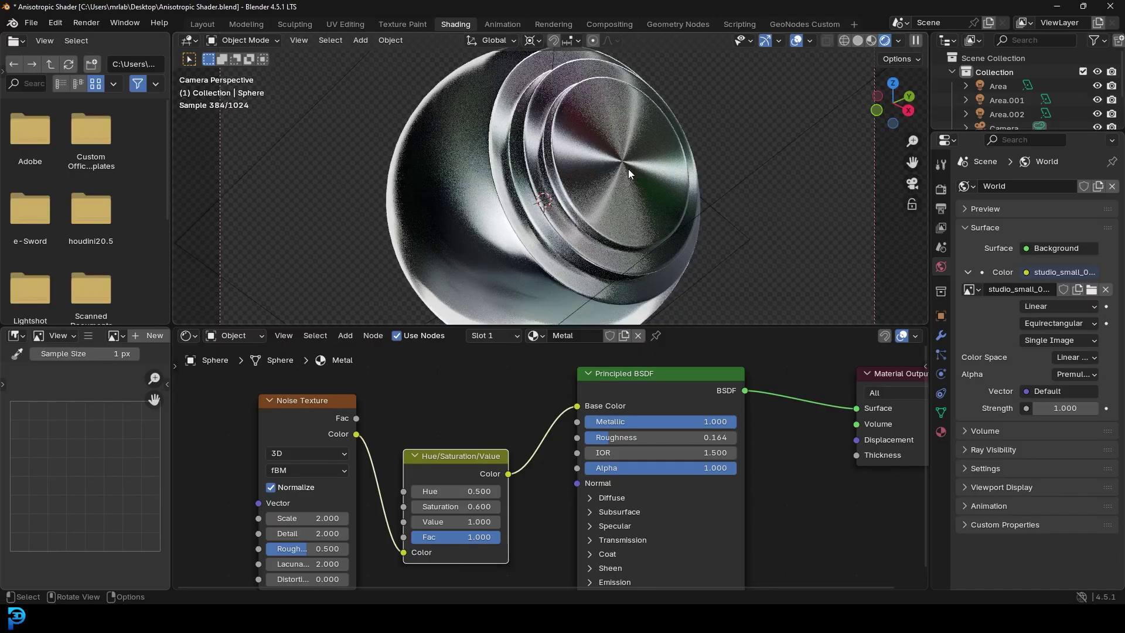
key(alt+Tab)
scroll(261, 381, up, 1)
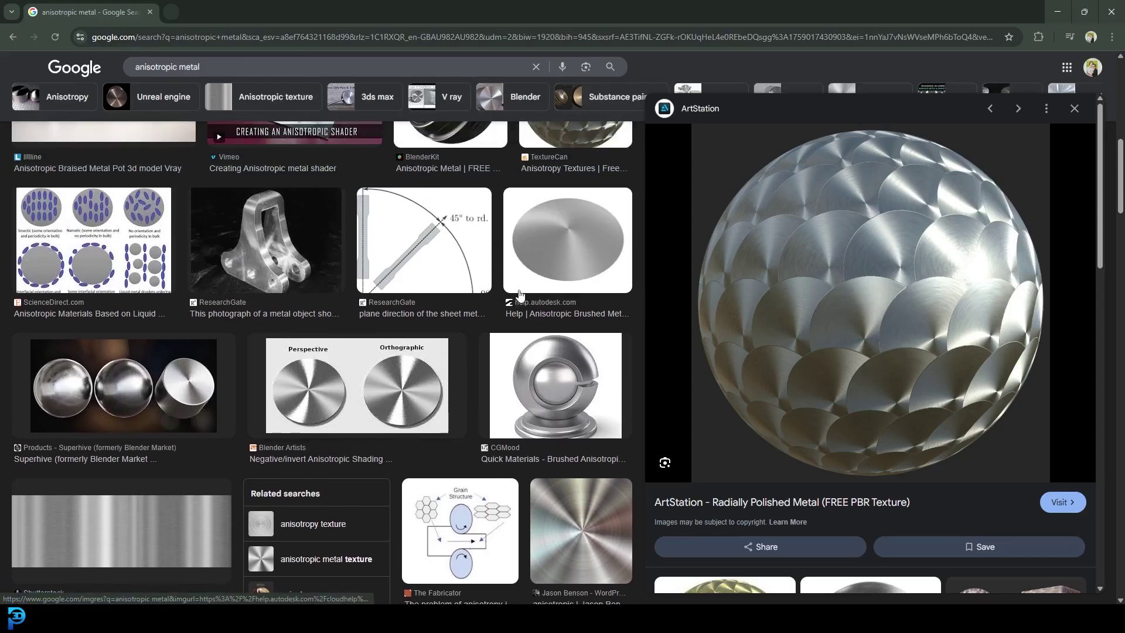
scroll(410, 328, up, 4)
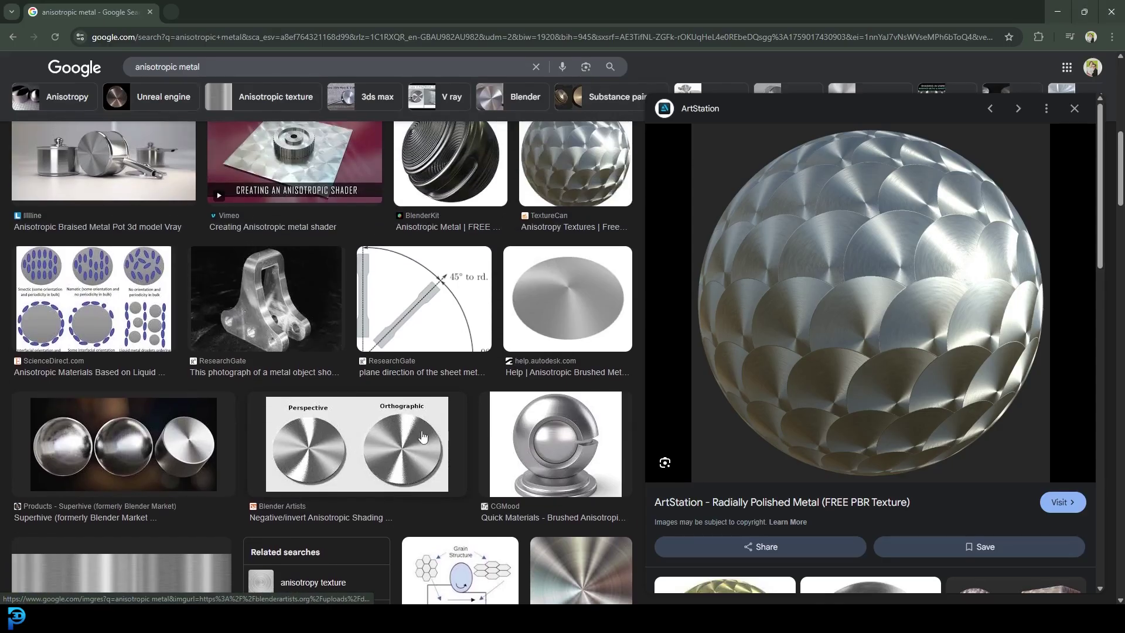
scroll(574, 298, up, 2)
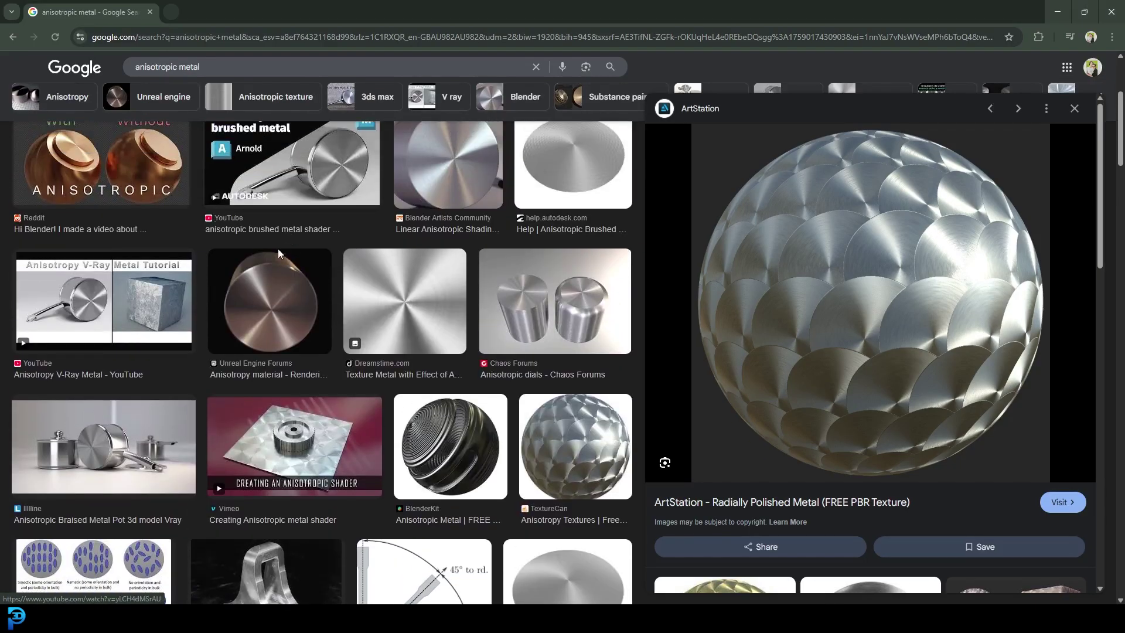
click(282, 277)
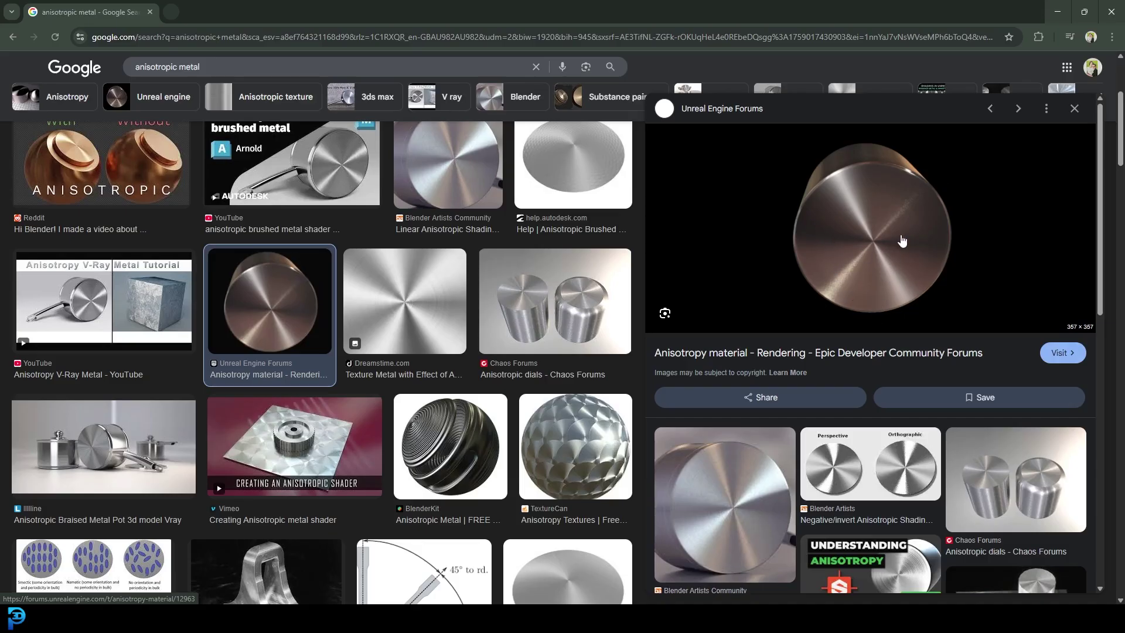
- Back in Blender's node graph, shift the Noise Texture node slightly left and down
key(alt+Tab)
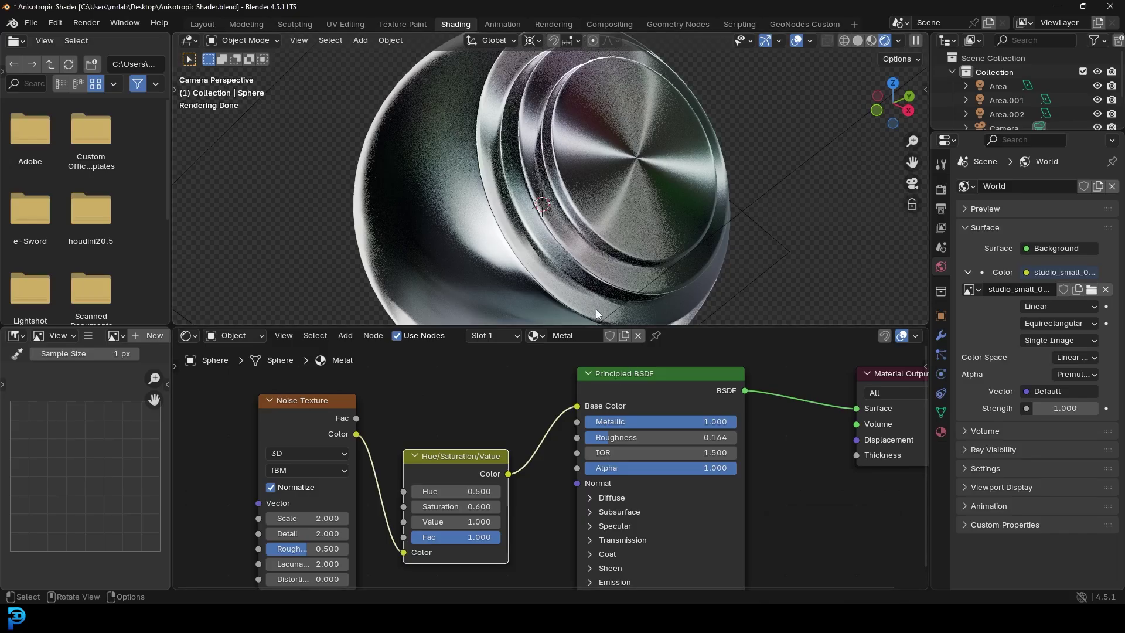
scroll(648, 442, up, 1)
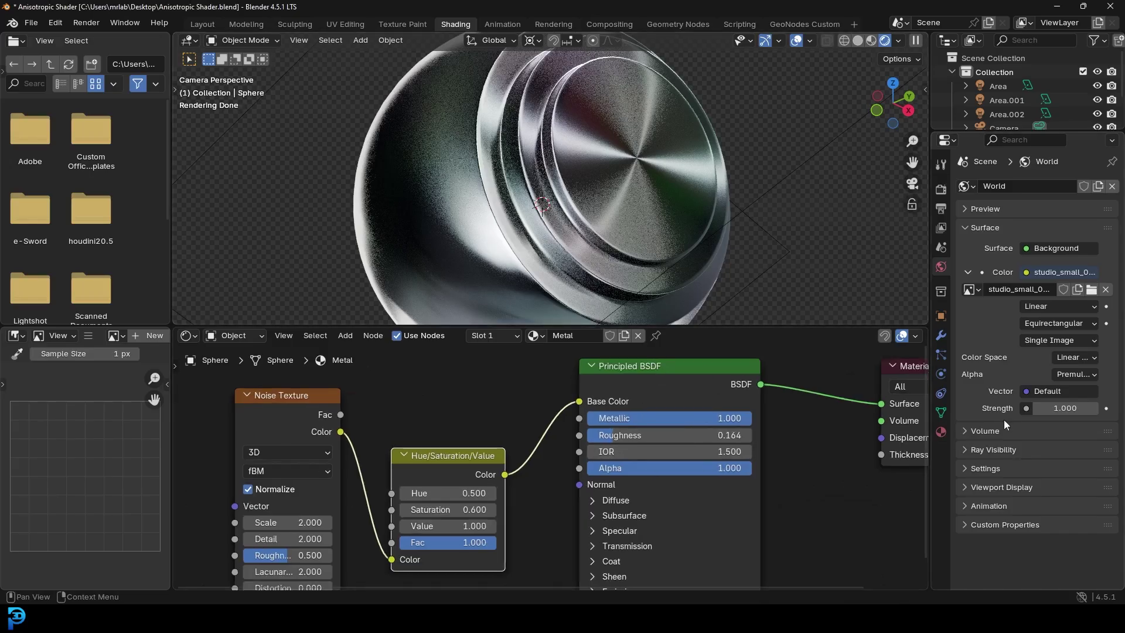
middle_drag(362, 443, 426, 432)
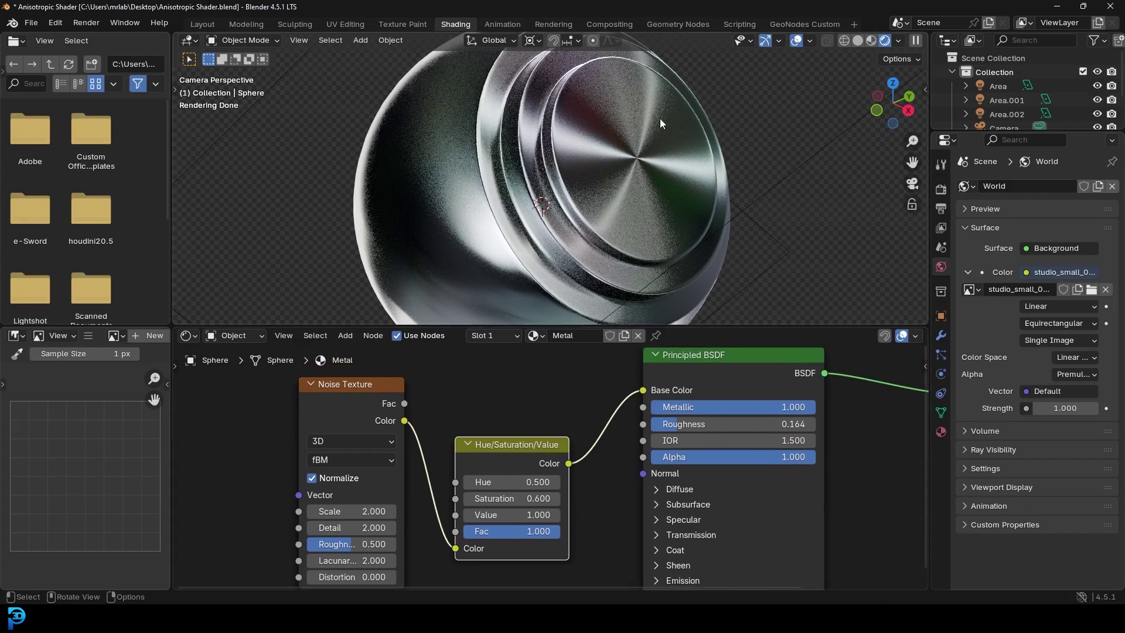
drag(340, 390, 328, 397)
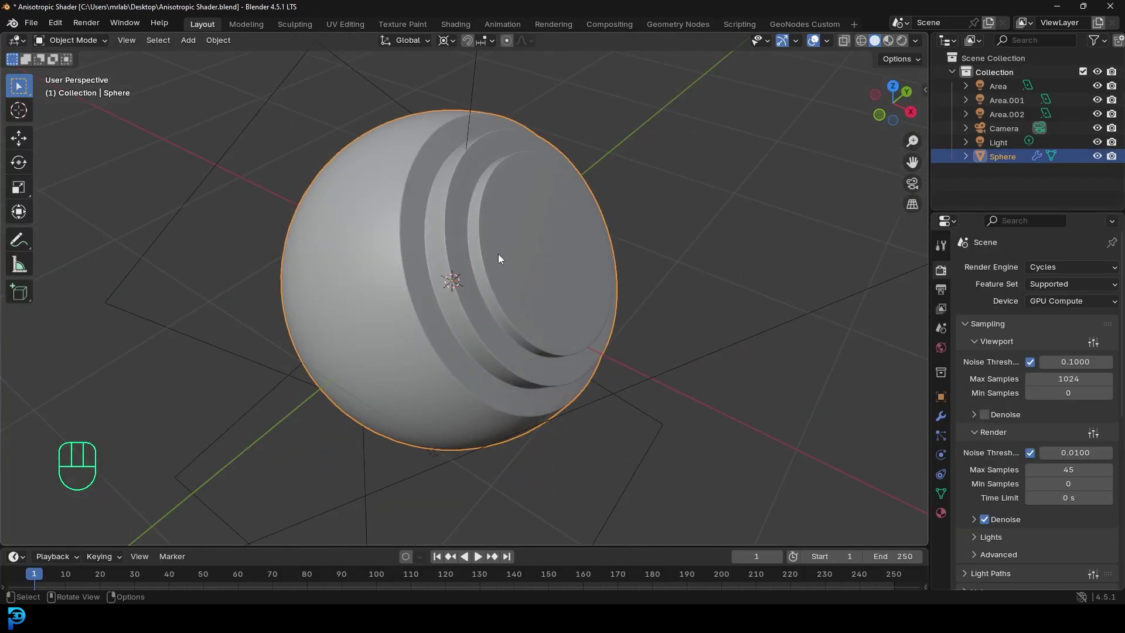
- Orbit the stepped-cap sphere, check Cycles in Render Properties, and view it through the scene camera
mouse_move(491, 265)
middle_down()
mouse_move(521, 233)
mouse_move(546, 274)
mouse_move(459, 254)
mouse_move(472, 255)
mouse_move(407, 269)
mouse_move(546, 237)
mouse_move(465, 251)
mouse_move(501, 258)
middle_up()
scroll(500, 258, up, 3)
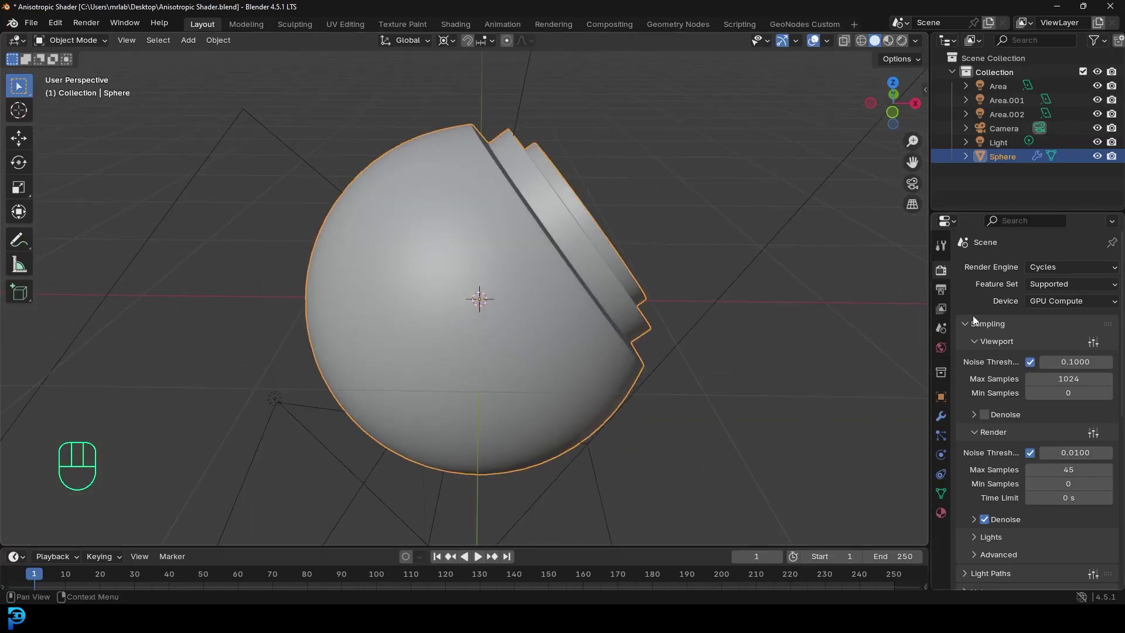
click(941, 271)
key(KP_0)
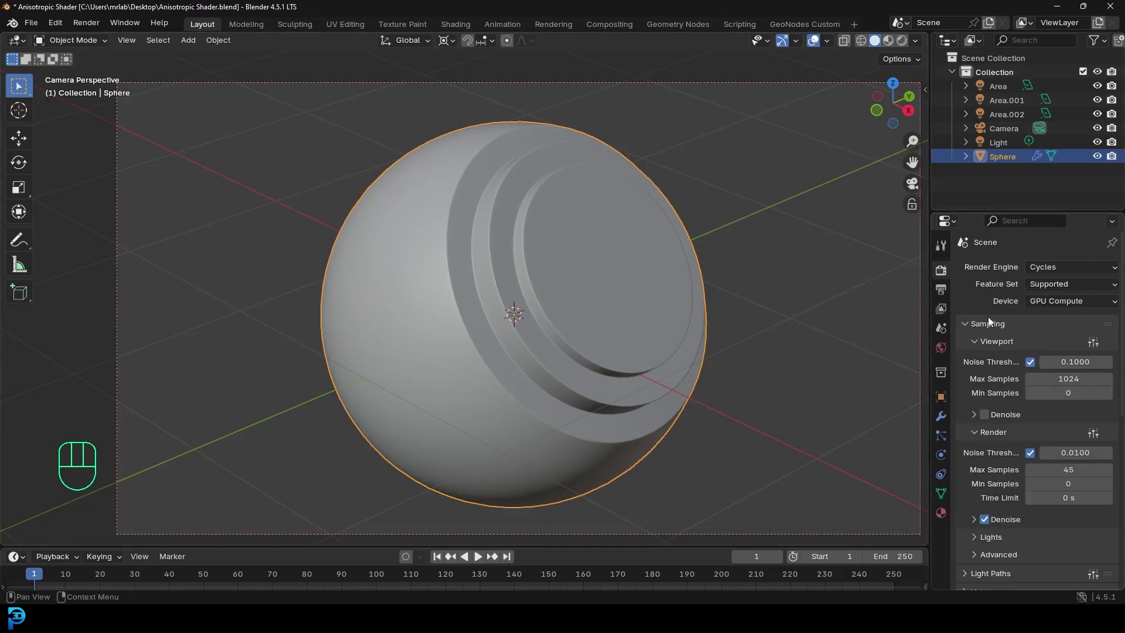
- Create a new material on the sphere and rename it 'Metal'
click(940, 513)
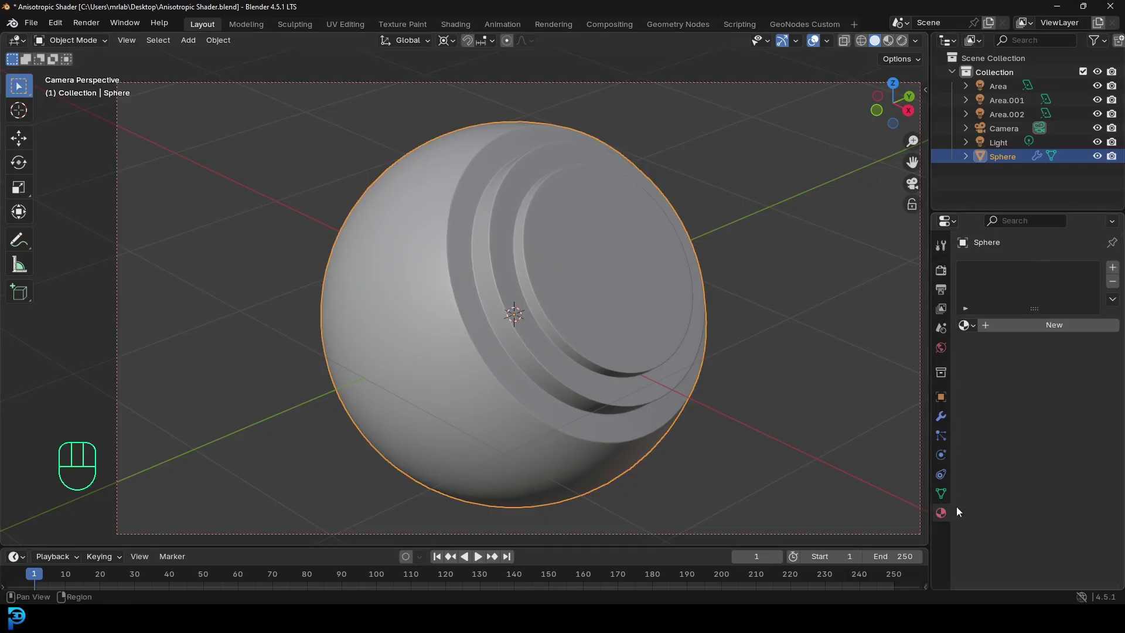
click(1050, 326)
click(1017, 327)
key(shift+Home)
text(Met)
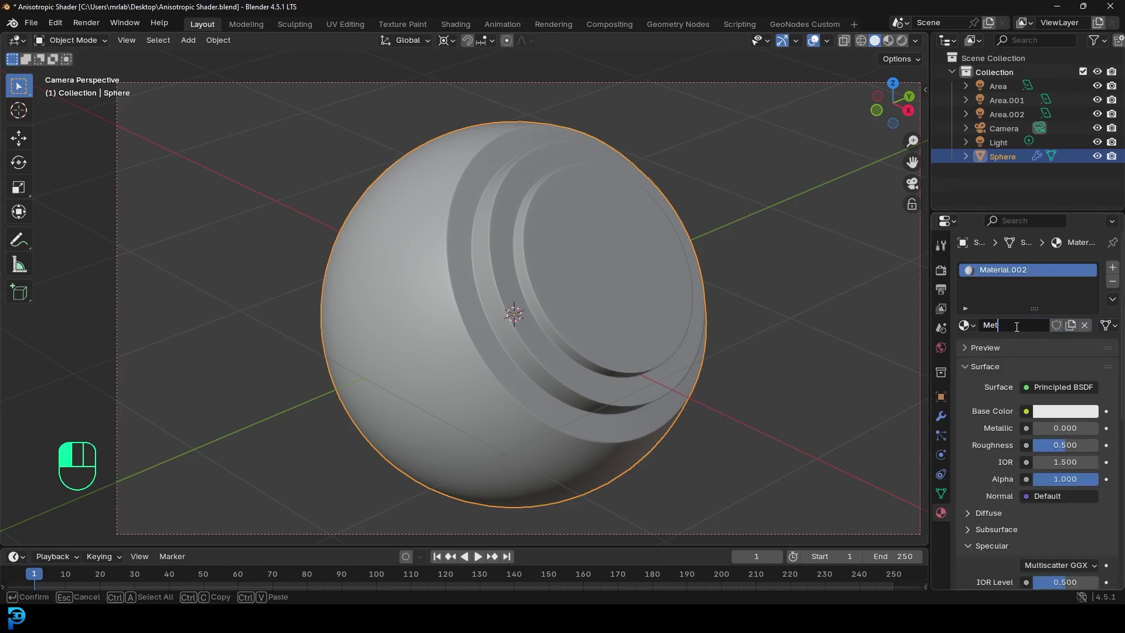
key(Return)
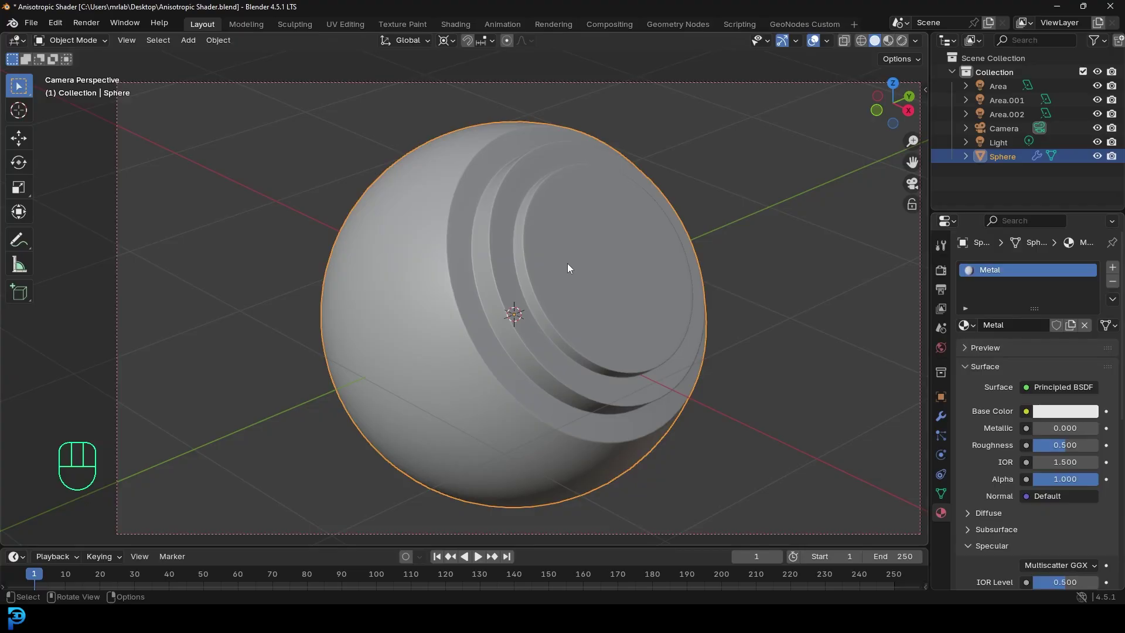
shift+middle_drag(567, 268, 563, 264)
- Switch the viewport to Rendered shading and widen the Properties editor
key(z)
click(556, 188)
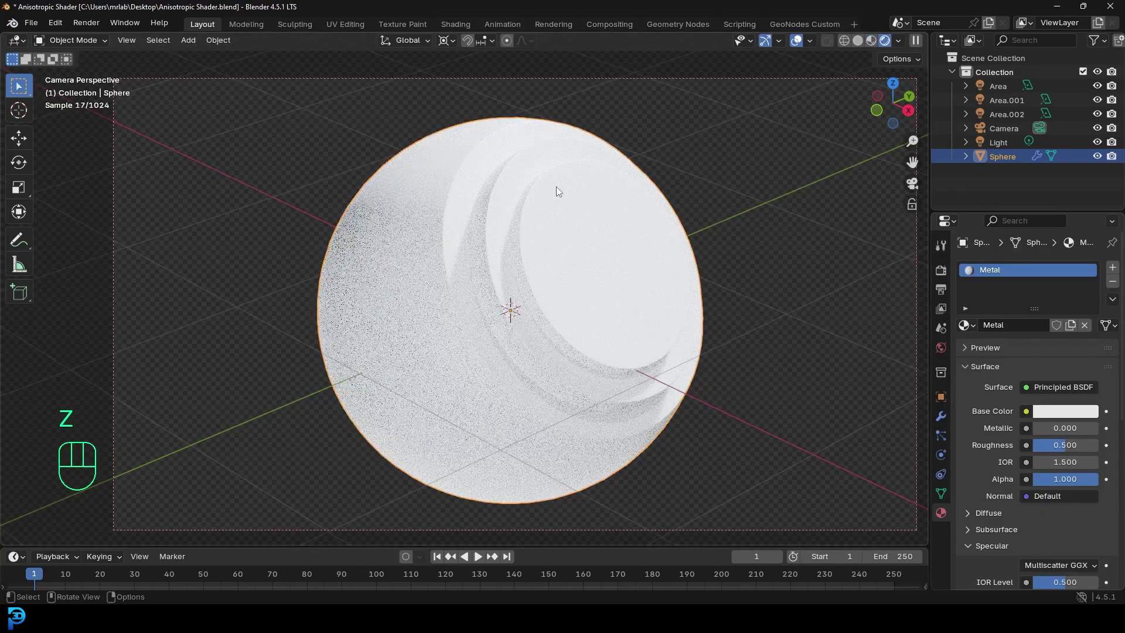
drag(929, 352, 891, 351)
- Set the Metal material's Metallic to 1.000 and lower Roughness to about 0.171
scroll(984, 349, down, 1)
scroll(981, 354, down, 1)
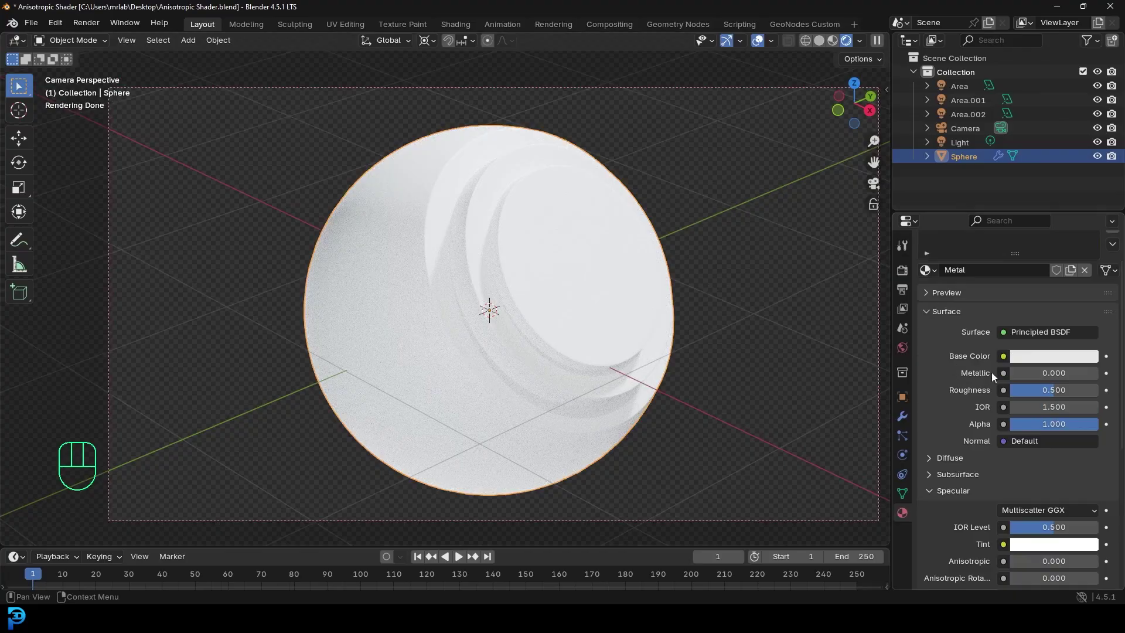
drag(1018, 374, 1097, 374)
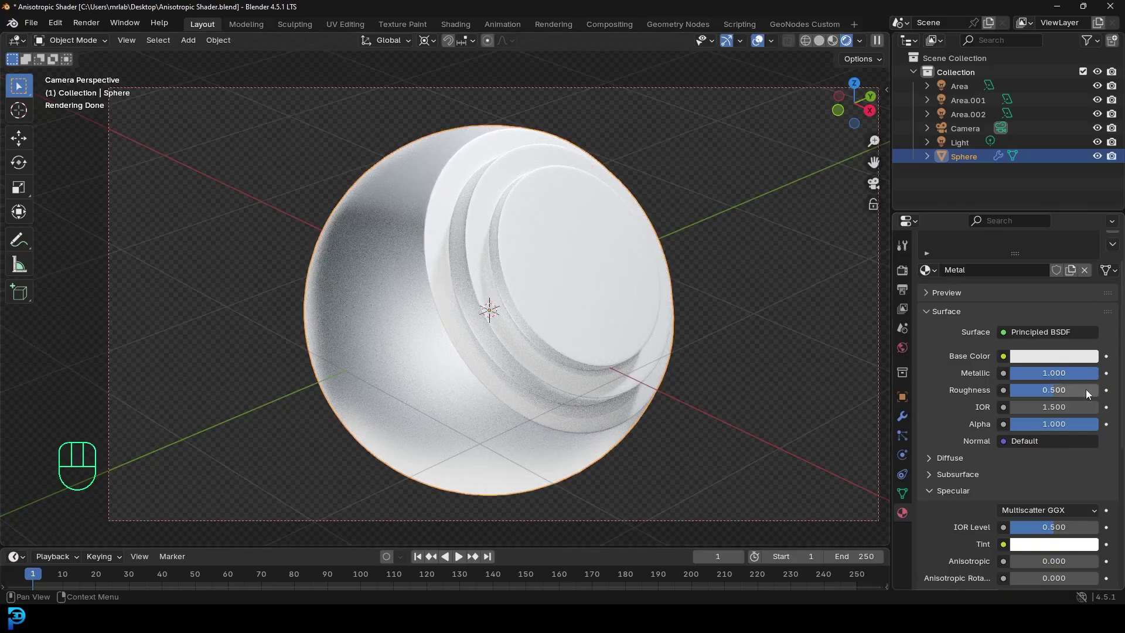
drag(1085, 389, 1025, 389)
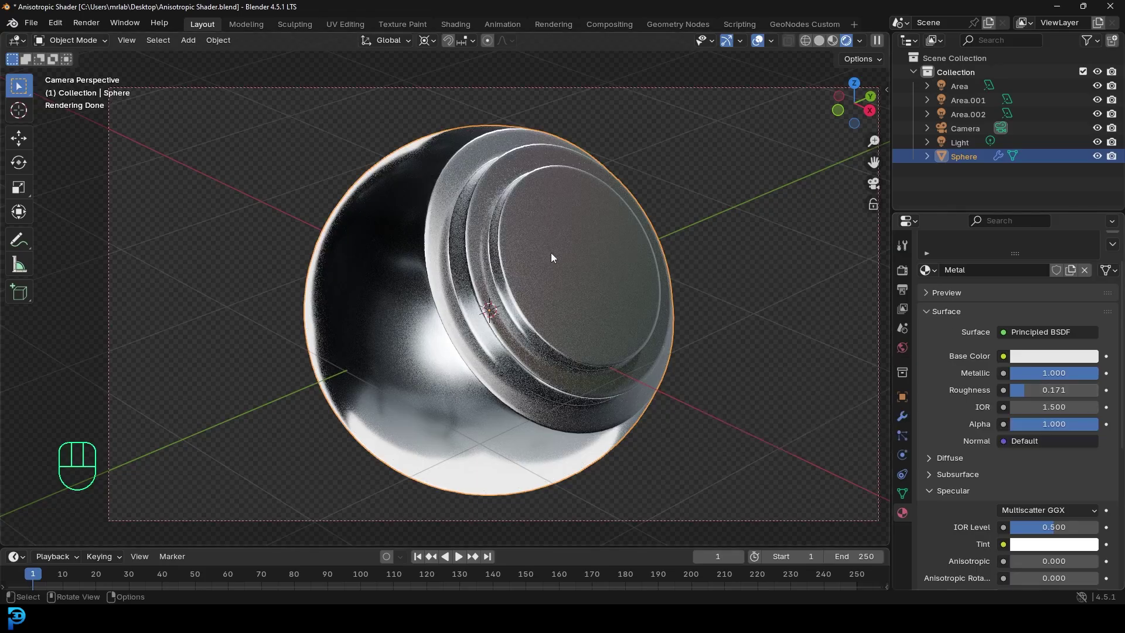
- Test Roughness at 0.000 for a mirror finish, then settle on 0.164
drag(1033, 389, 1010, 389)
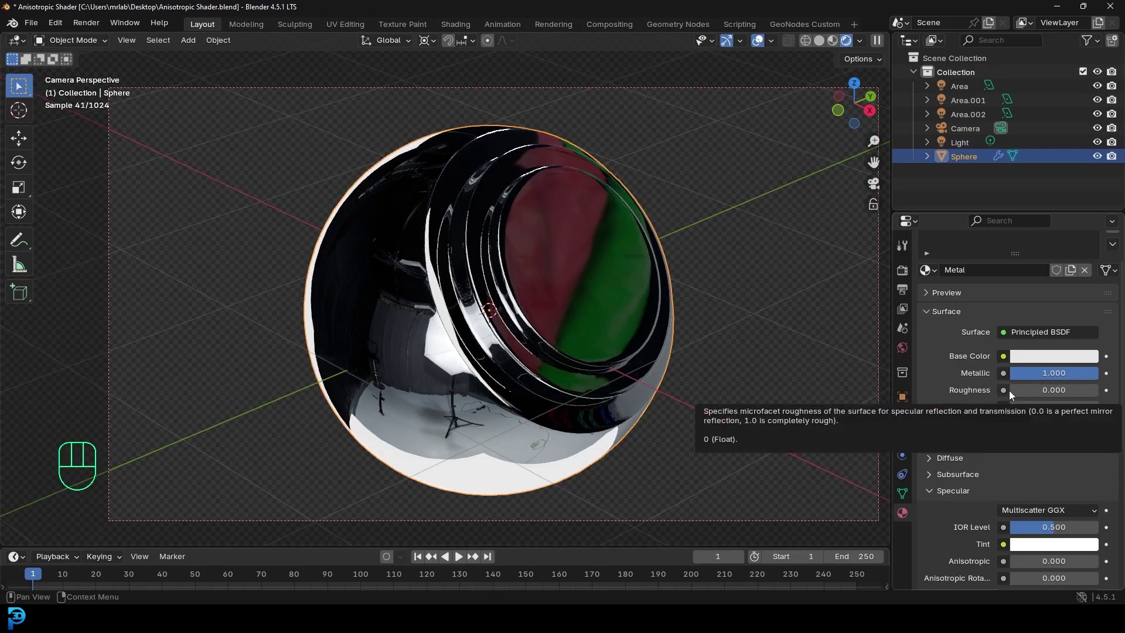
drag(1018, 388, 1038, 389)
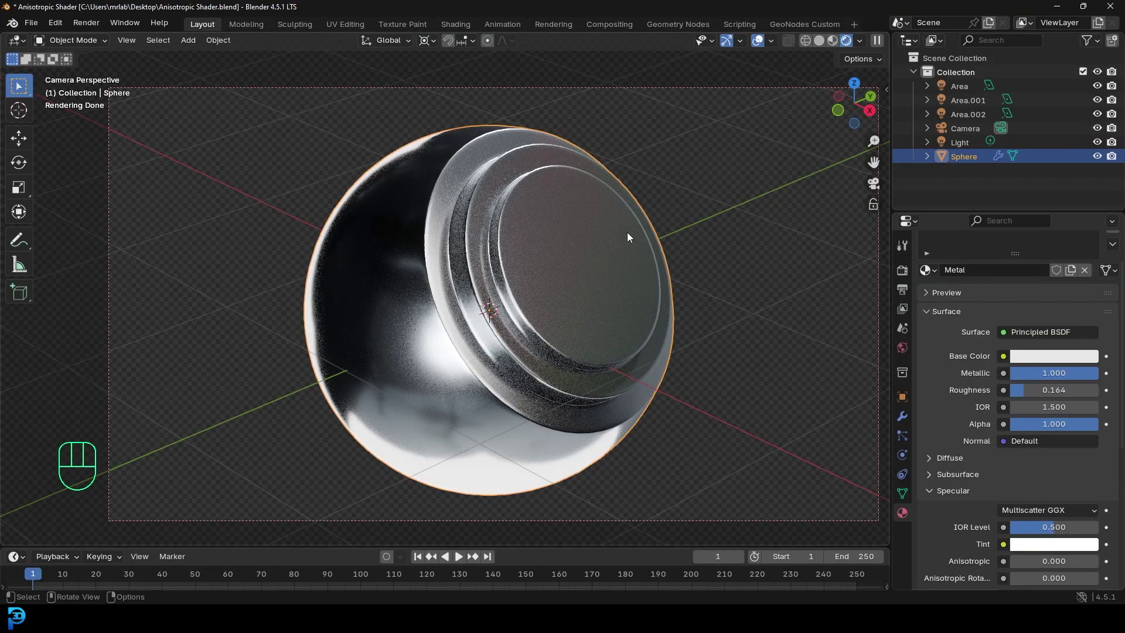
- In the anisotropic metal image results, preview the ArtStation Radially Polished Metal image
key(alt+Tab)
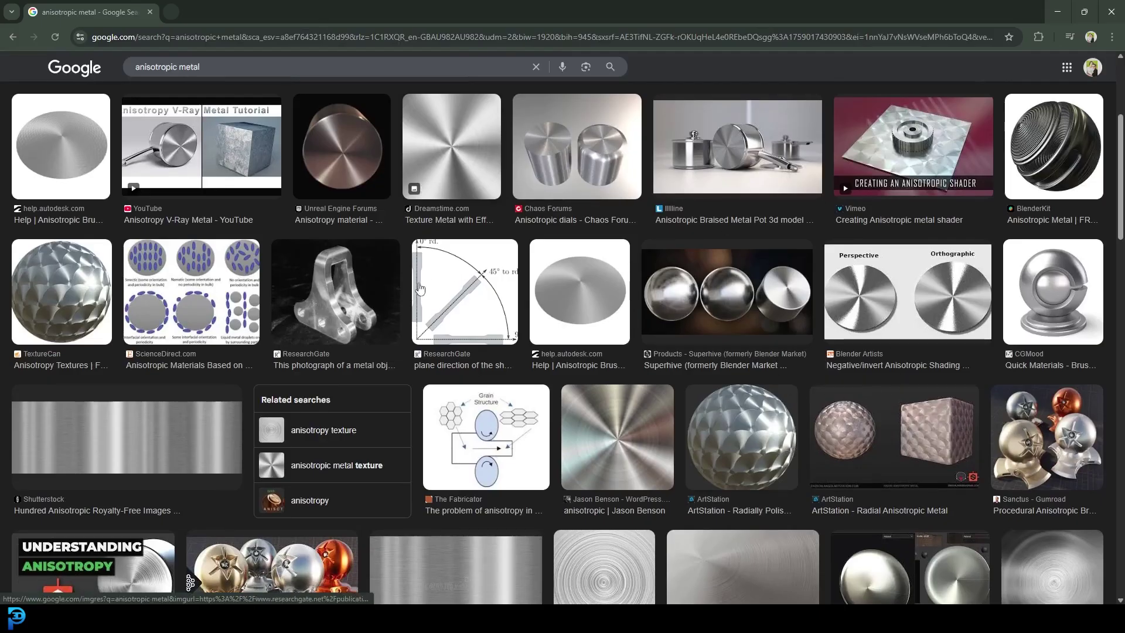
scroll(816, 306, down, 1)
scroll(814, 301, down, 2)
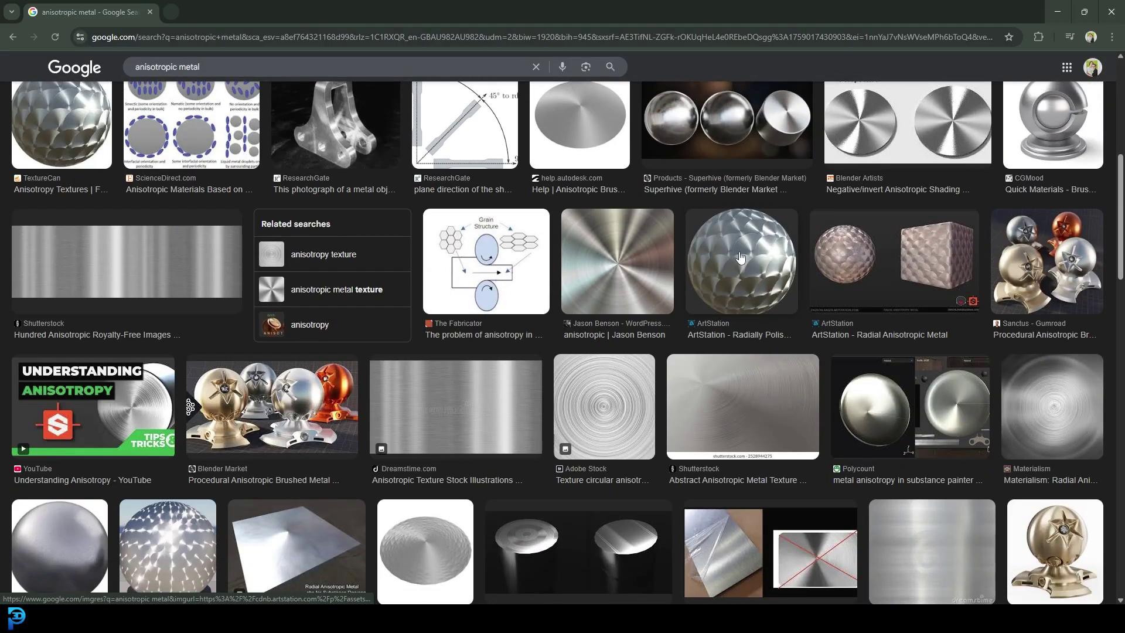
click(742, 258)
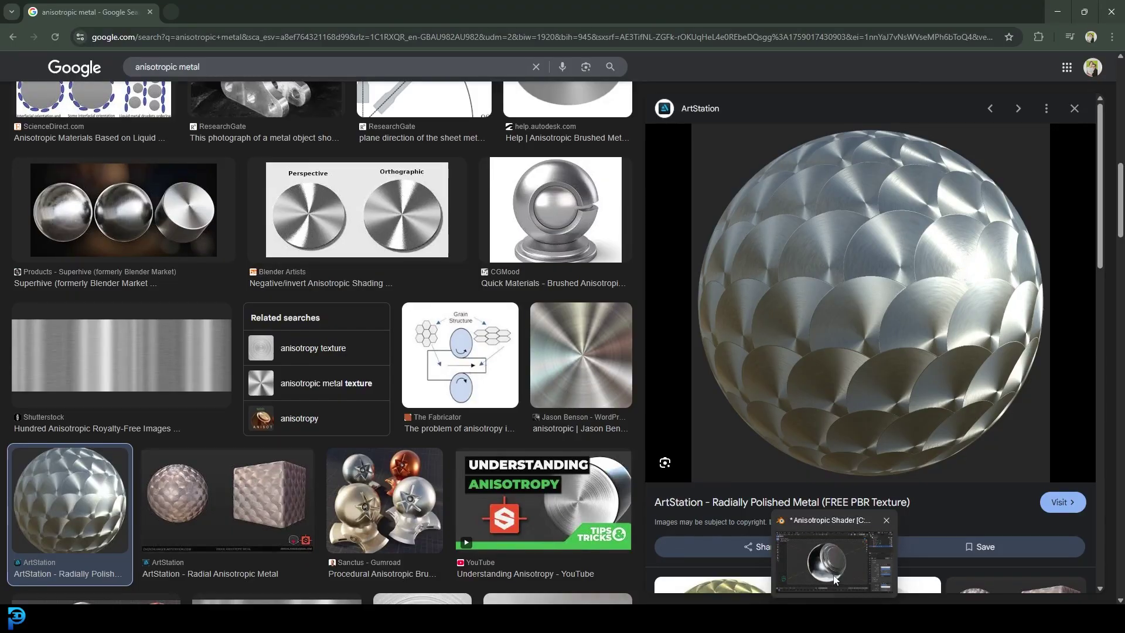
click(837, 580)
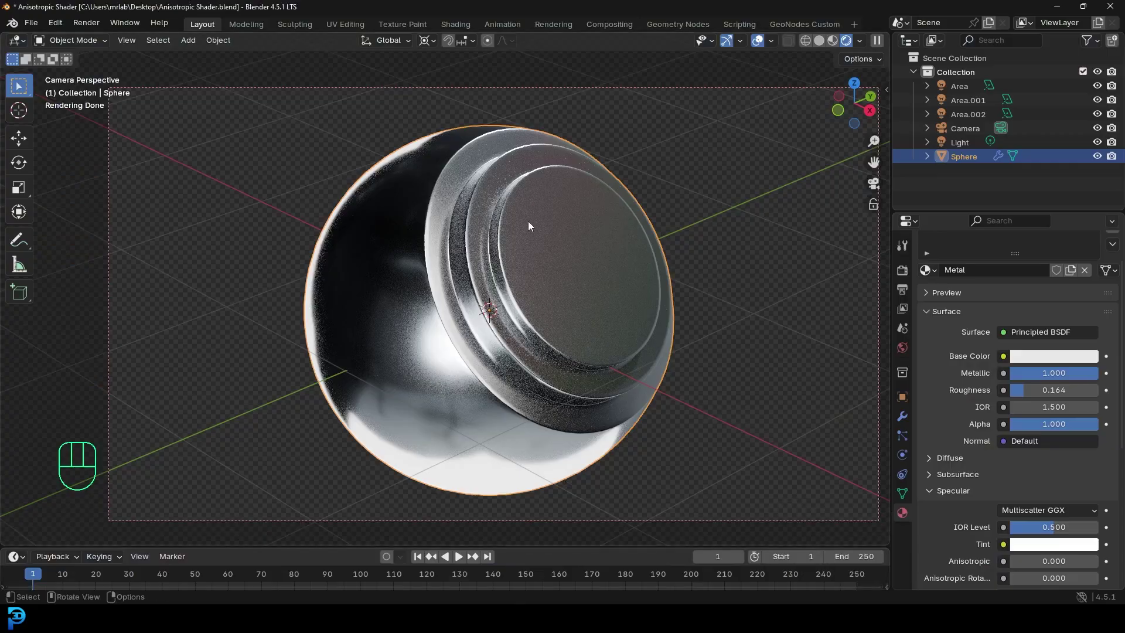
- In the Specular section, set Anisotropic to 1.000 and Anisotropic Rotation to about 0.572
scroll(996, 343, down, 2)
scroll(973, 287, up, 2)
scroll(968, 315, down, 6)
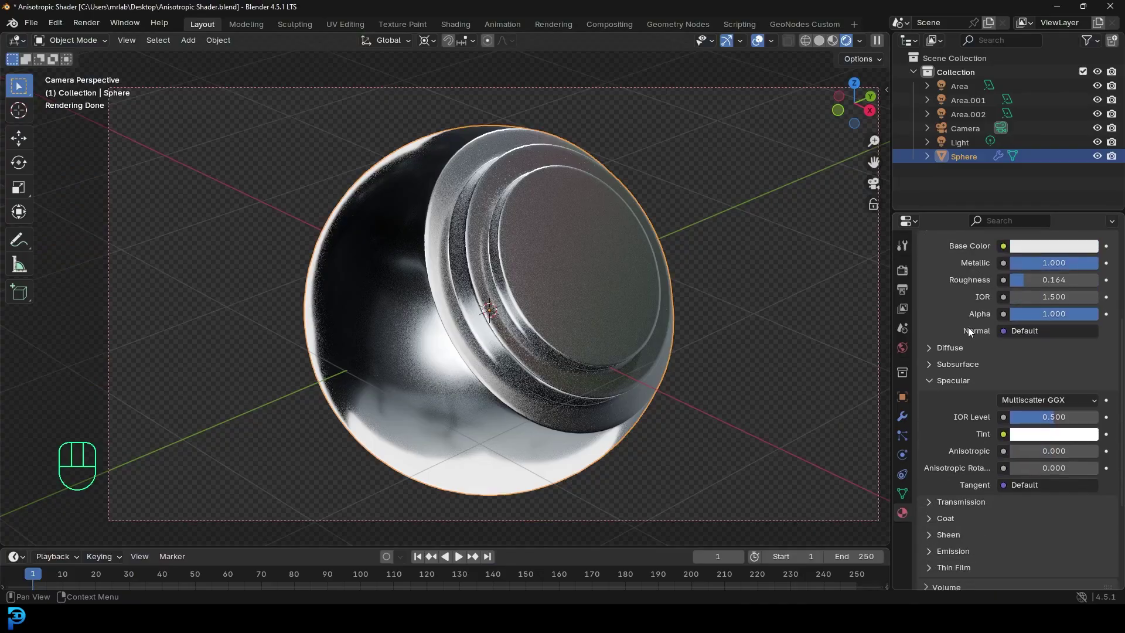
scroll(965, 337, down, 2)
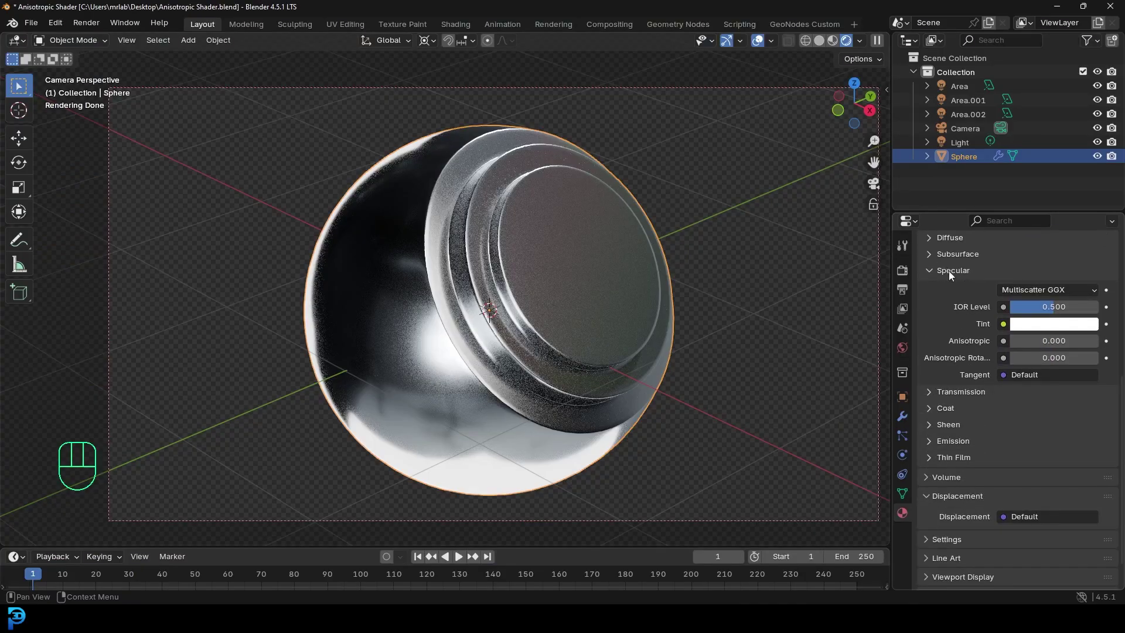
scroll(970, 272, up, 1)
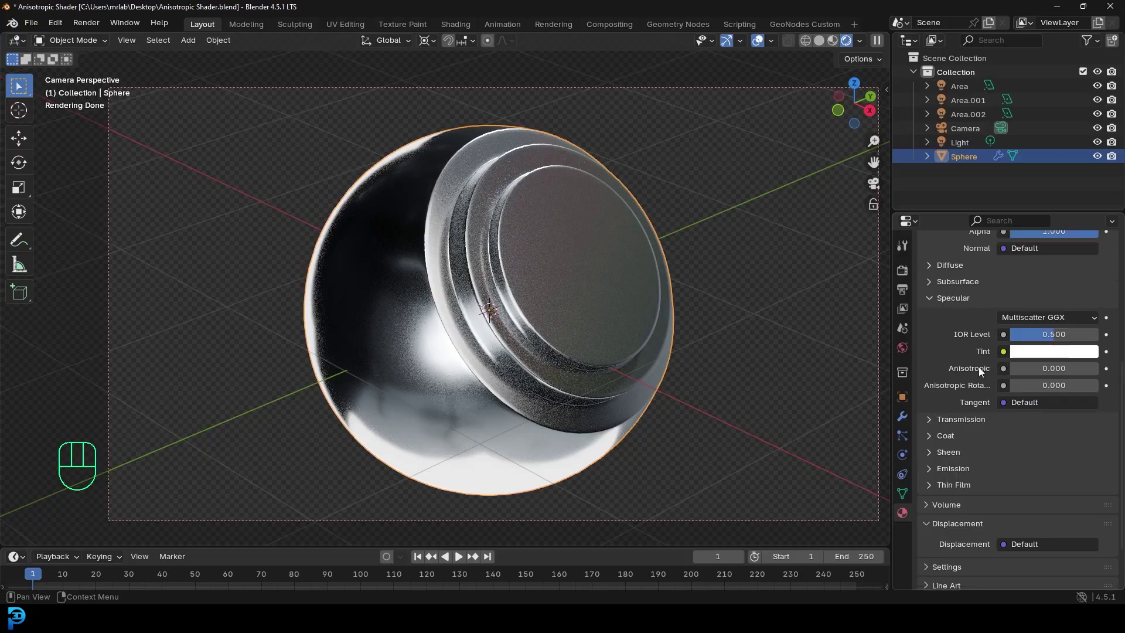
drag(1017, 367, 1098, 368)
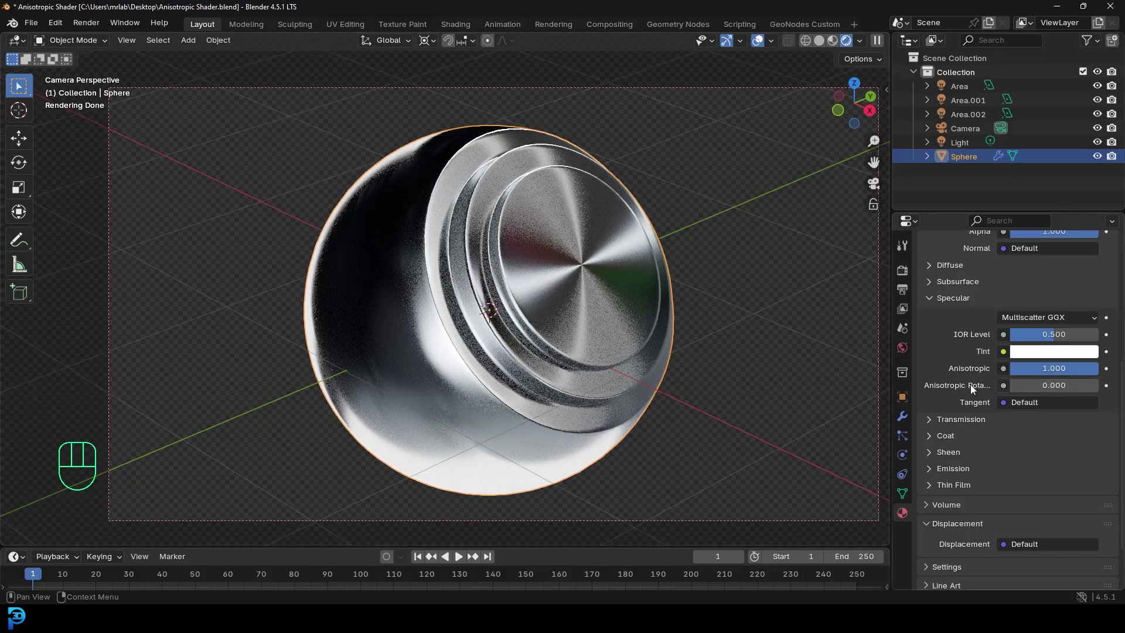
drag(1025, 385, 1061, 384)
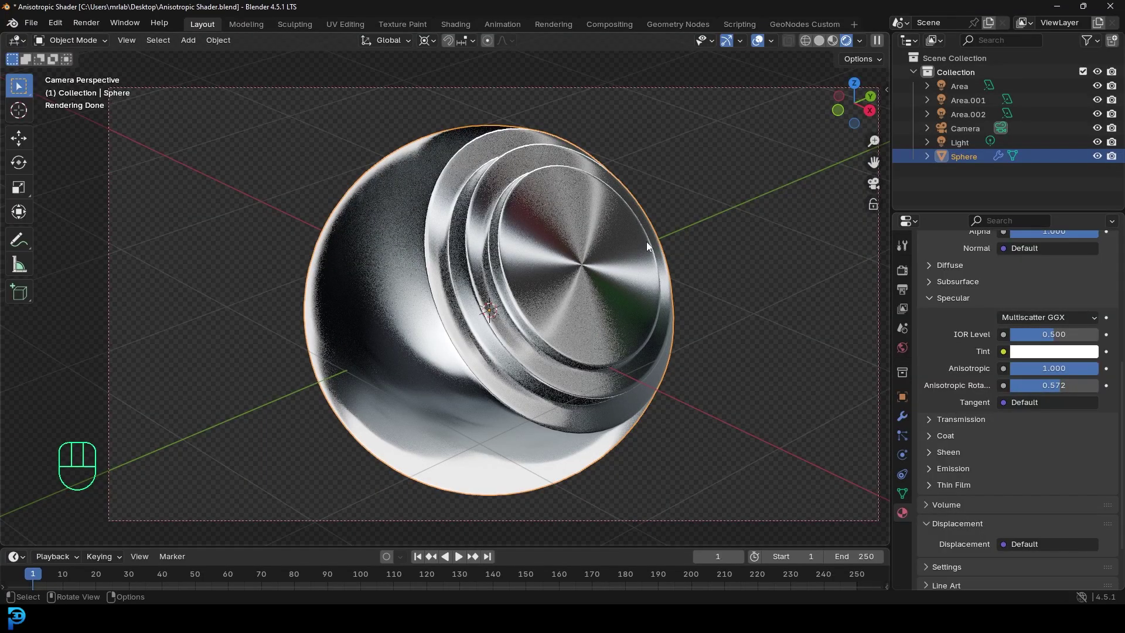
- Try orange and then light blue as the Specular Tint colour
click(1027, 354)
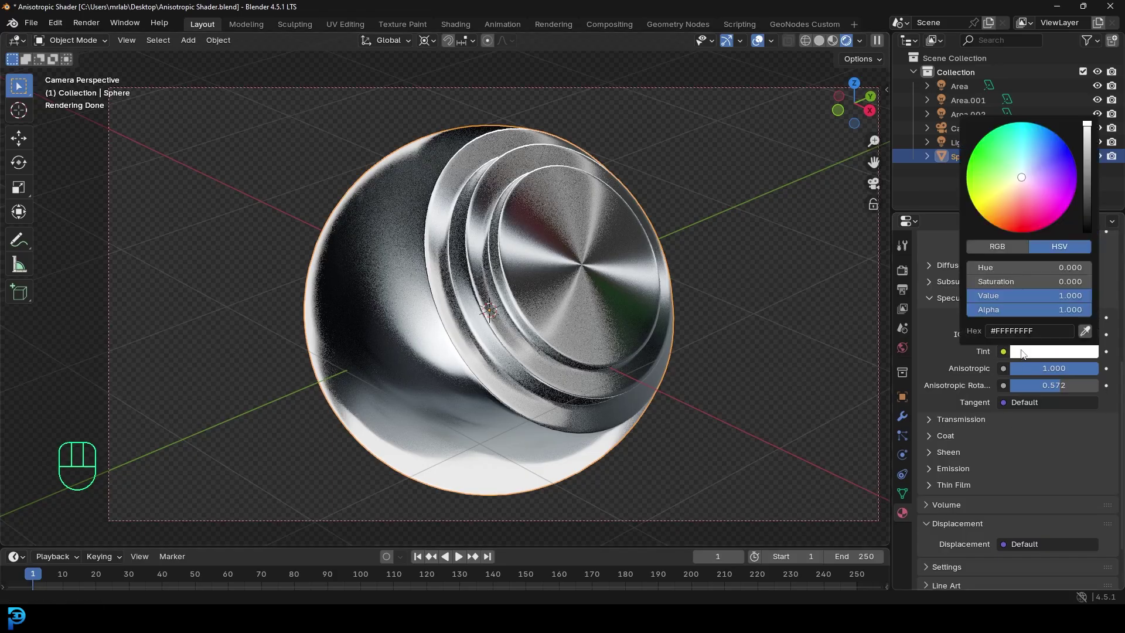
drag(1010, 209, 1006, 211)
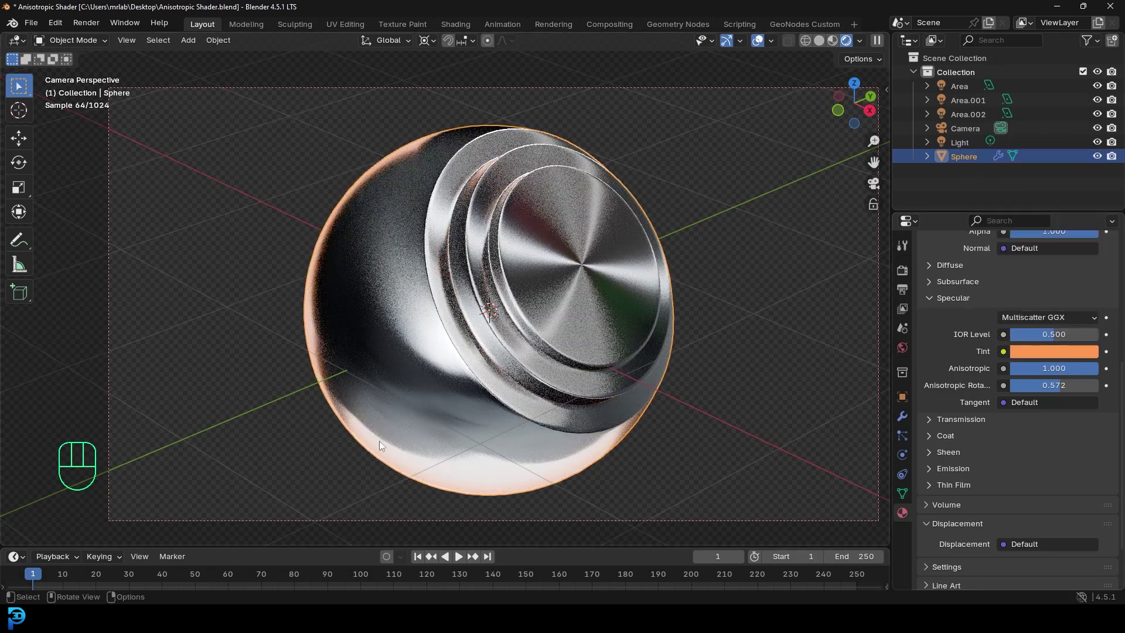
click(1035, 350)
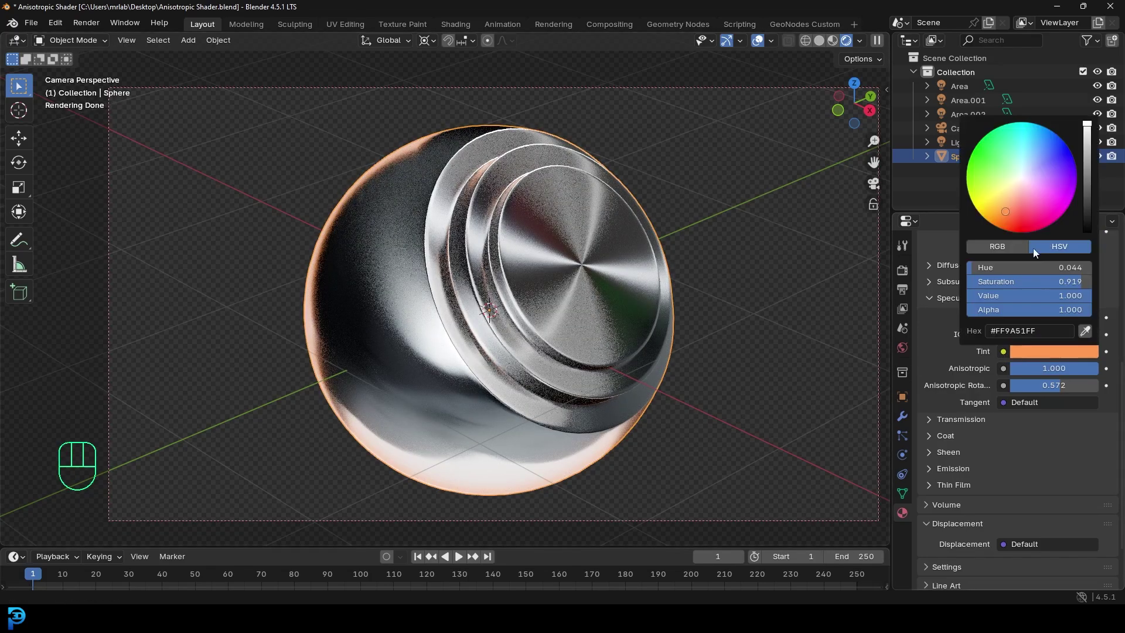
click(1046, 139)
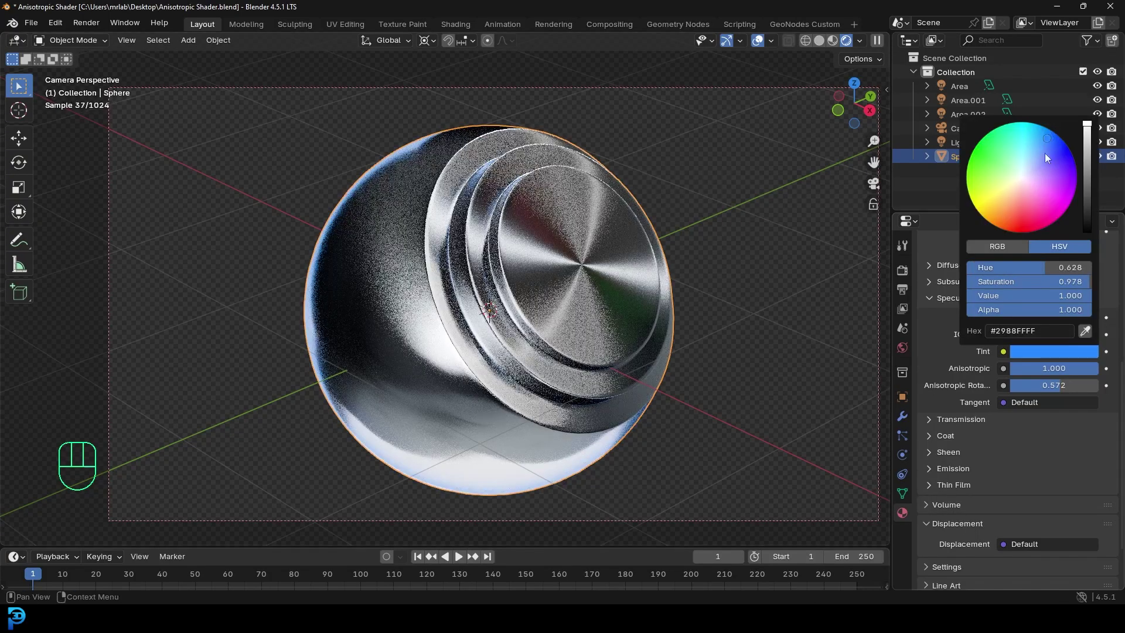
drag(1035, 153, 1031, 158)
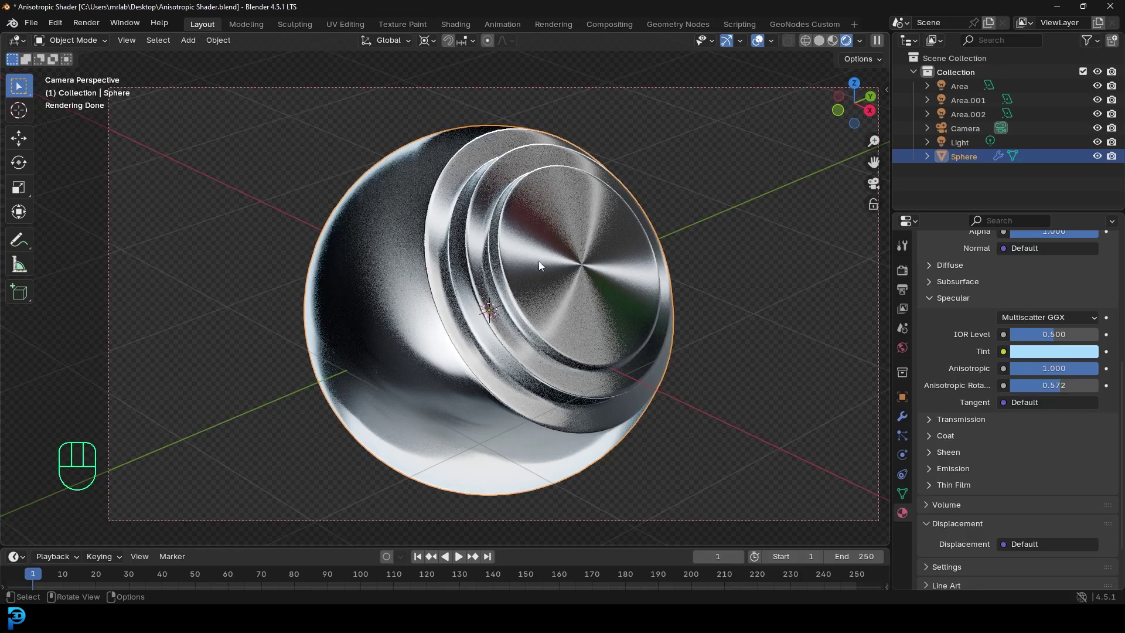
- Reset the Specular Tint to white and switch to the Shading workspace
scroll(539, 261, down, 1)
click(1075, 353)
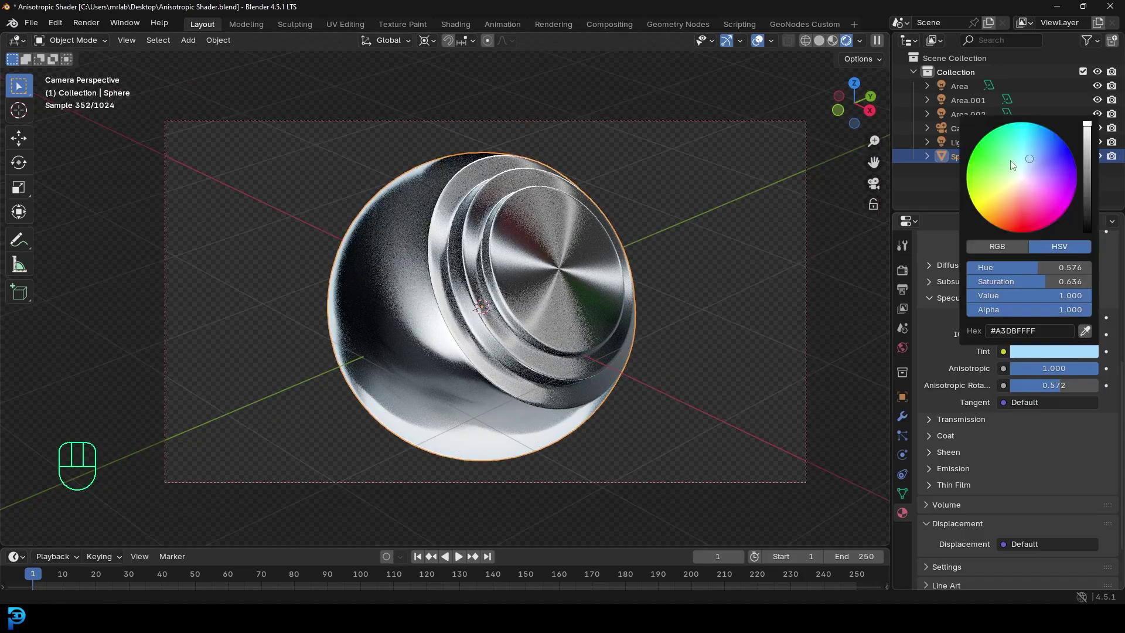
drag(1022, 180, 1022, 177)
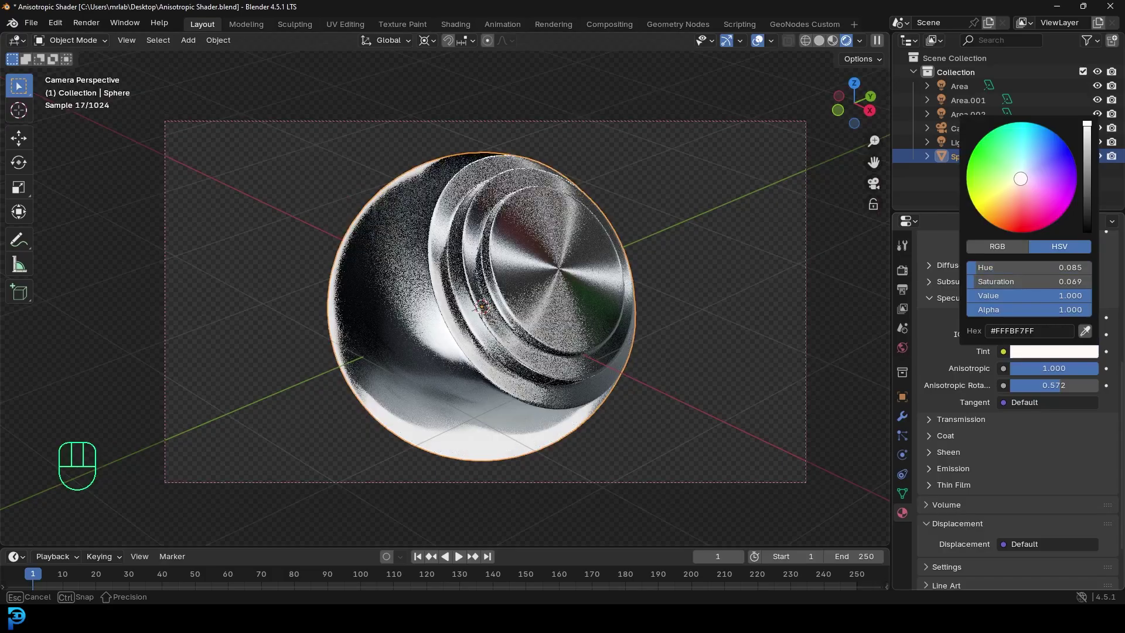
click(455, 23)
- View the scene through the camera with Rendered viewport shading
key(KP_0)
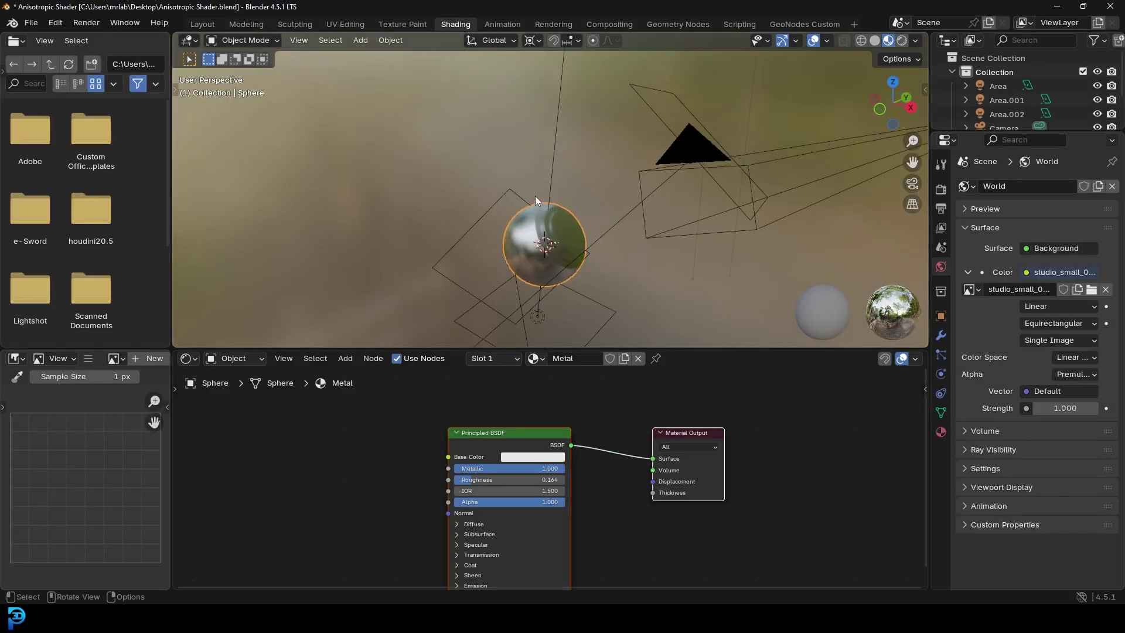
scroll(535, 195, up, 2)
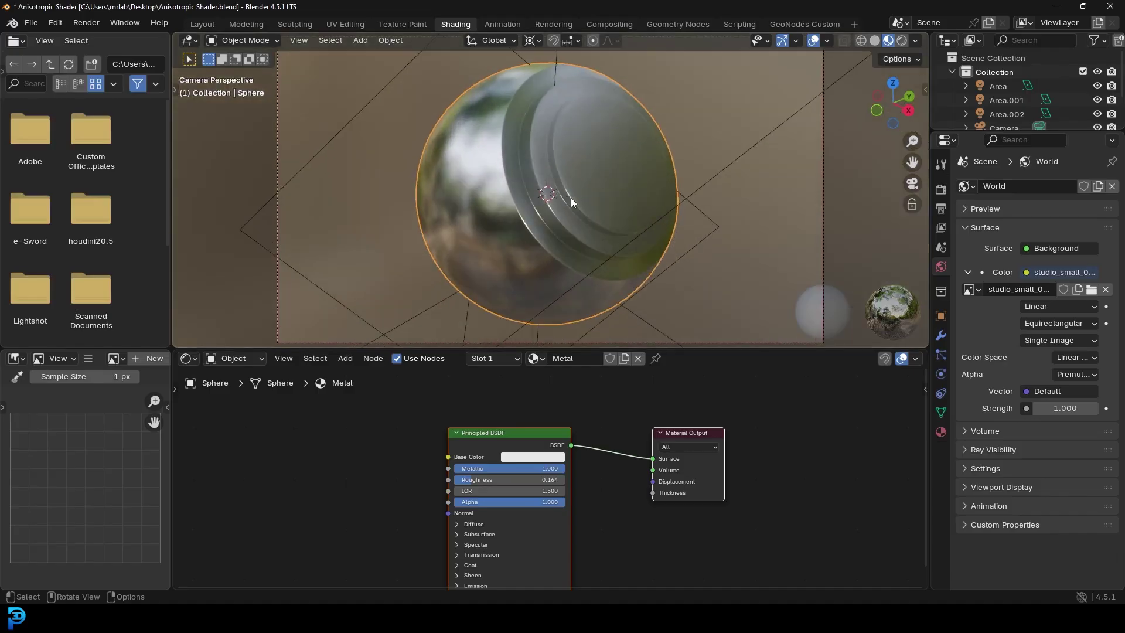
key(z)
click(573, 124)
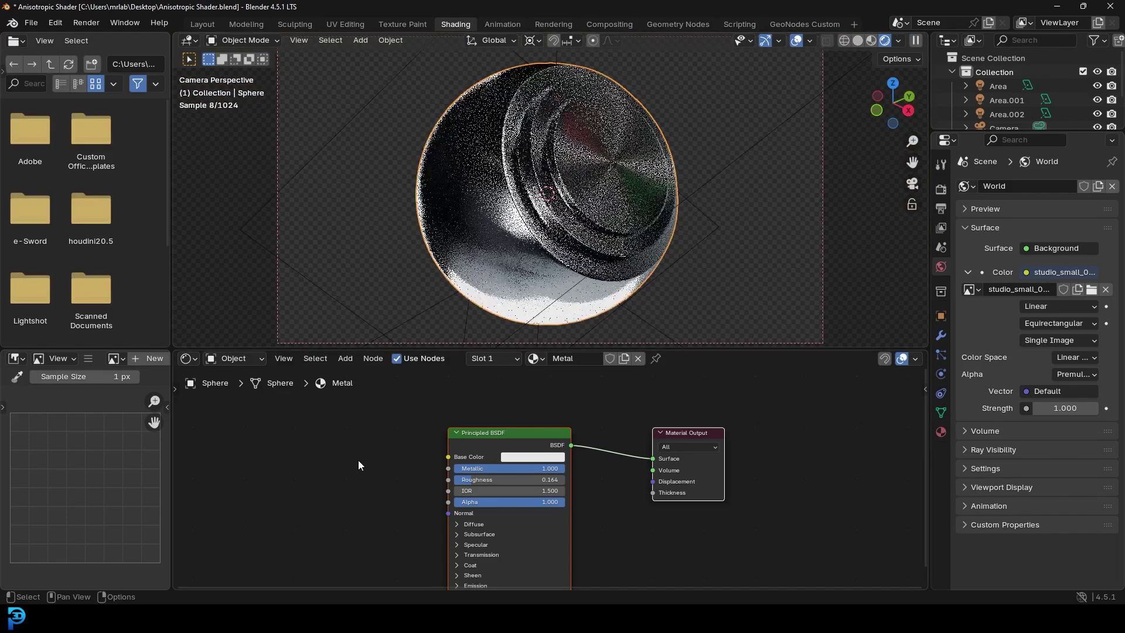
- Pan the node editor to the material nodes and enlarge it for more room
scroll(357, 459, up, 1)
middle_drag(357, 459, 507, 428)
drag(498, 347, 508, 284)
scroll(528, 369, up, 1)
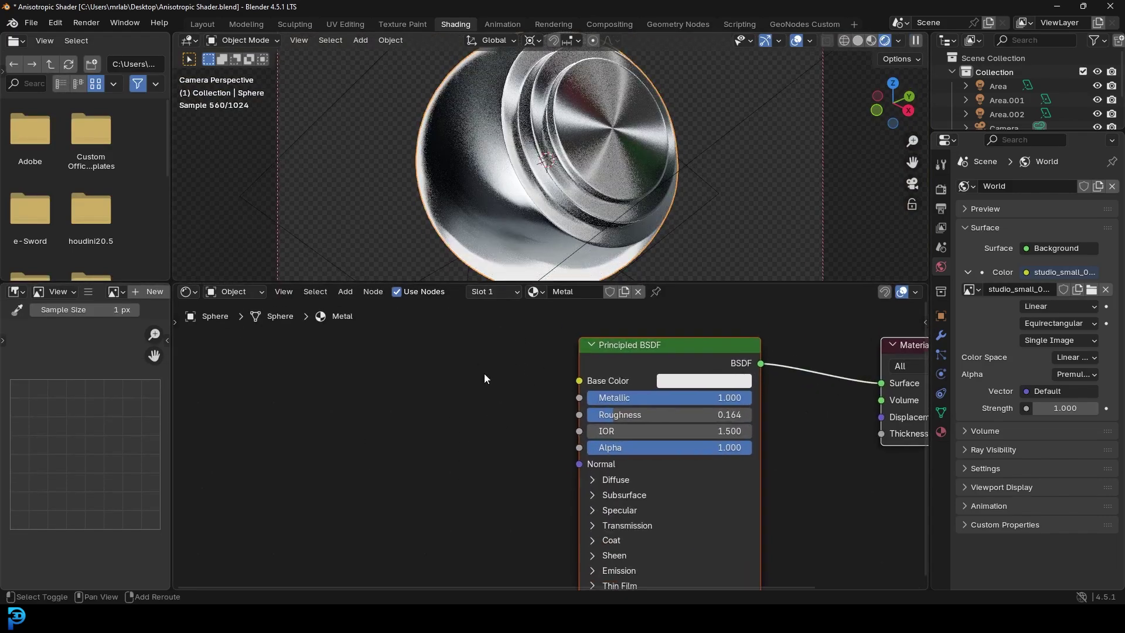
key(shift+a)
- Add a Noise Texture node via search 'noi', wire its Color into Base Color, and move it left
click(442, 373)
text(noi)
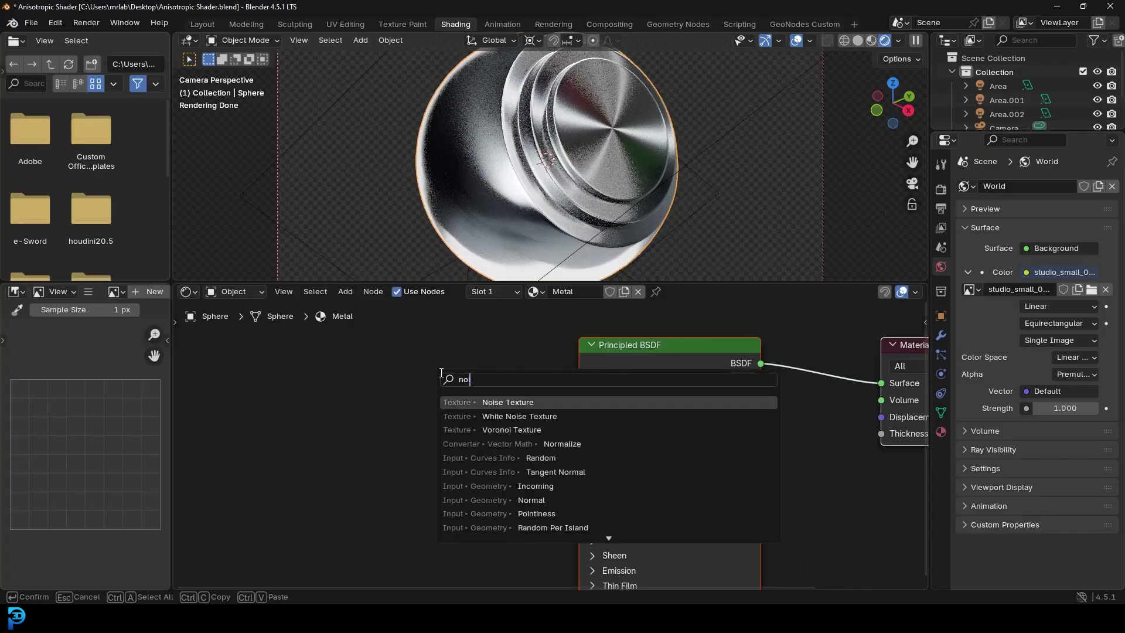
key(Return)
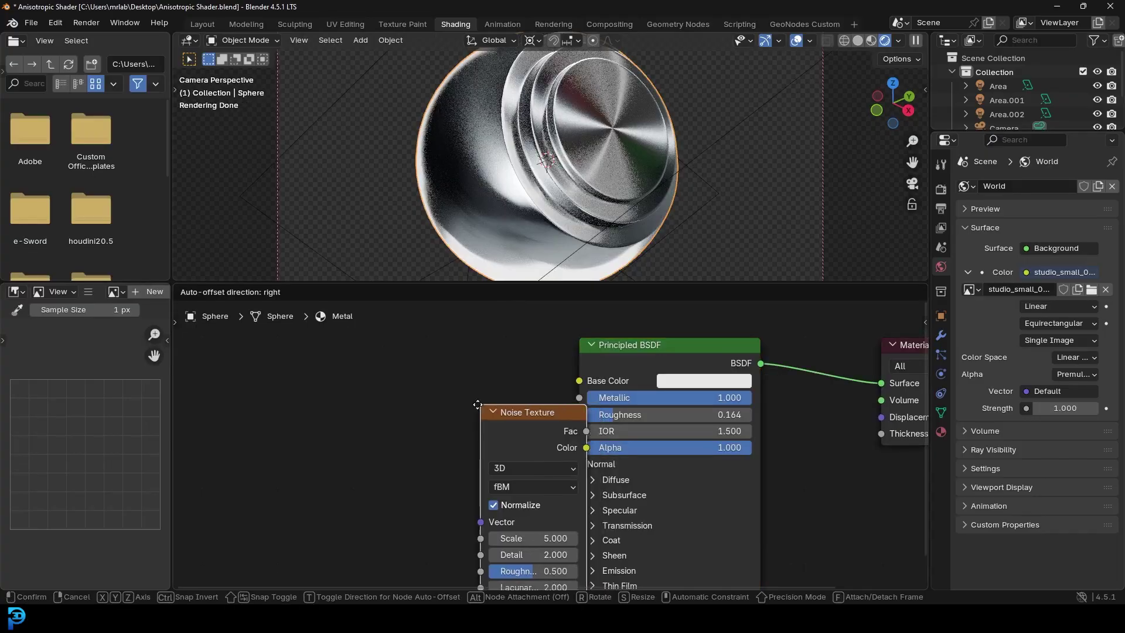
click(373, 434)
drag(378, 424, 570, 380)
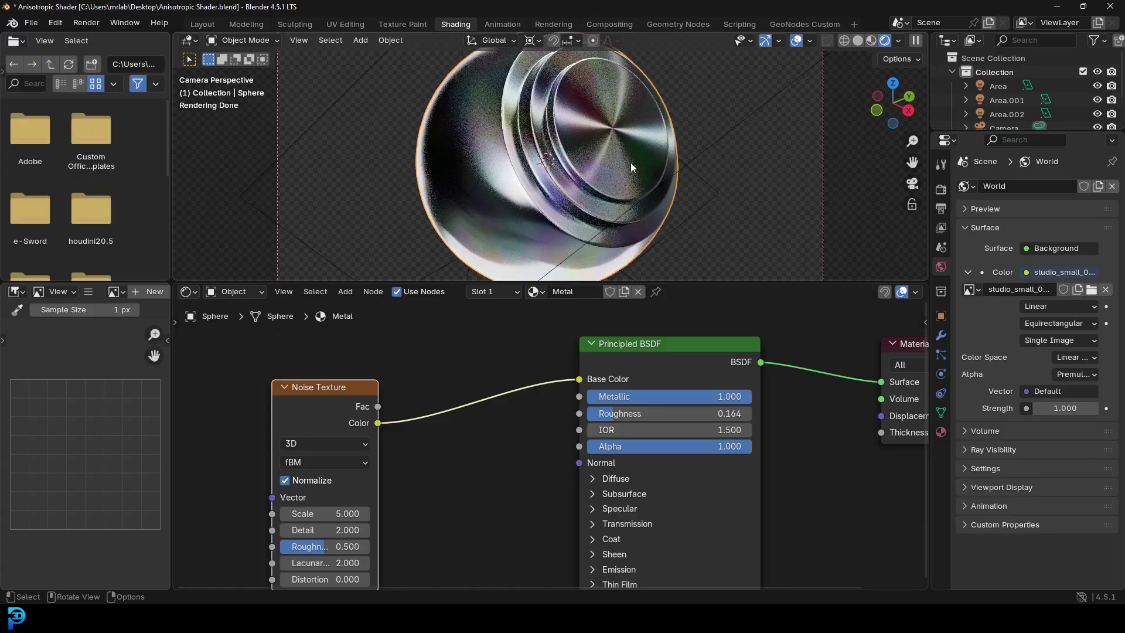
drag(360, 439, 334, 444)
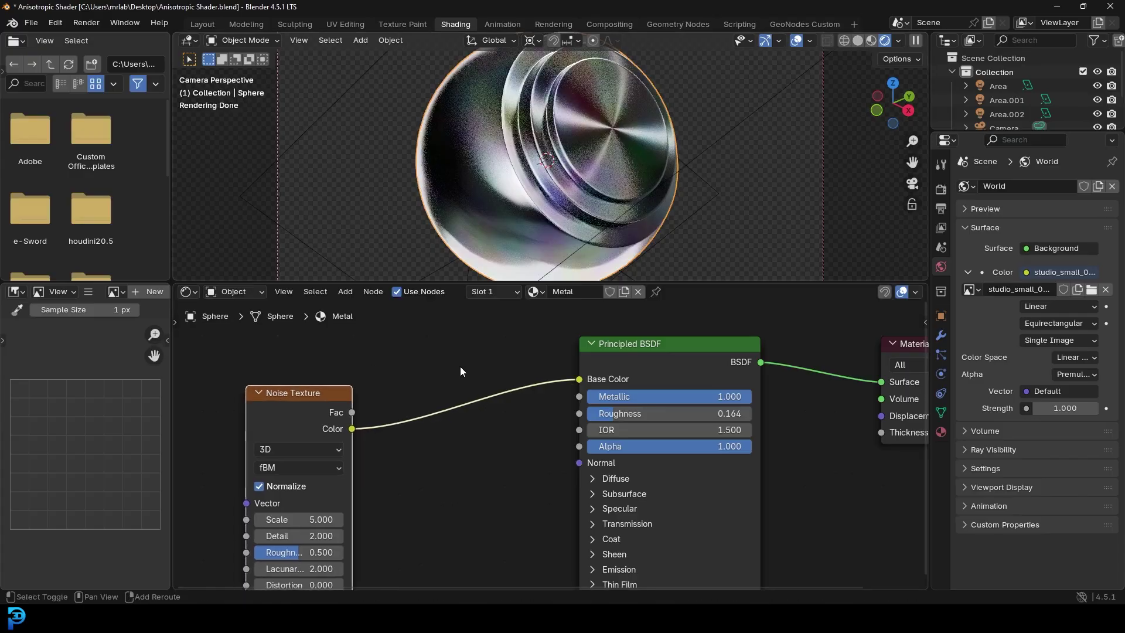
key(shift+a)
- Insert a Hue/Saturation/Value node between the Noise Texture and Base Color, with Saturation 0.800
click(452, 368)
text(hue)
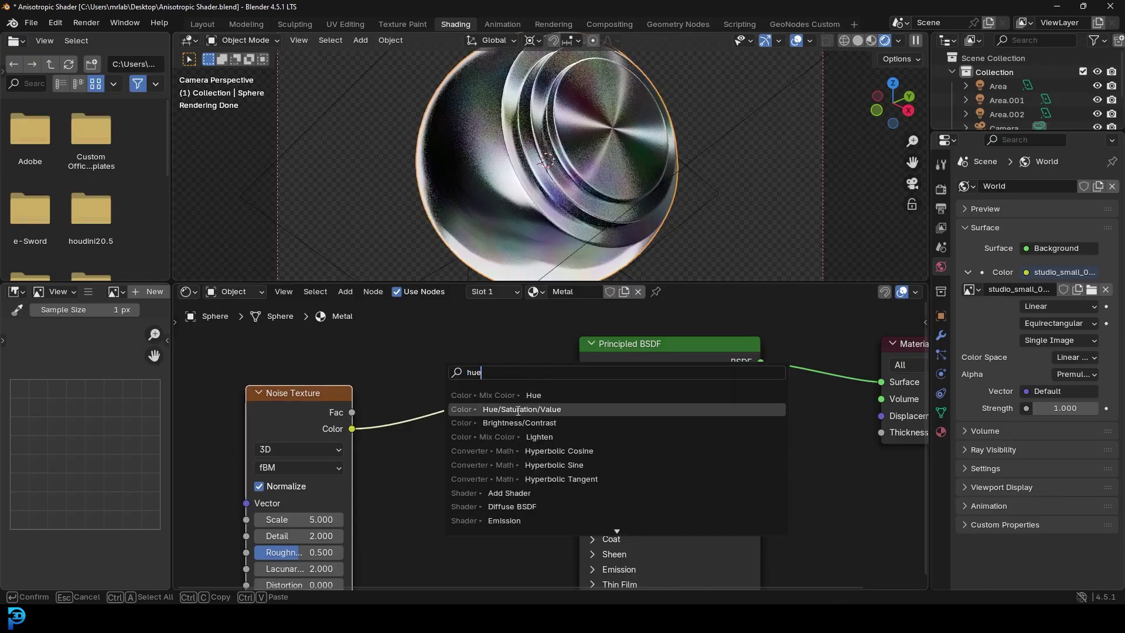
click(521, 409)
click(457, 435)
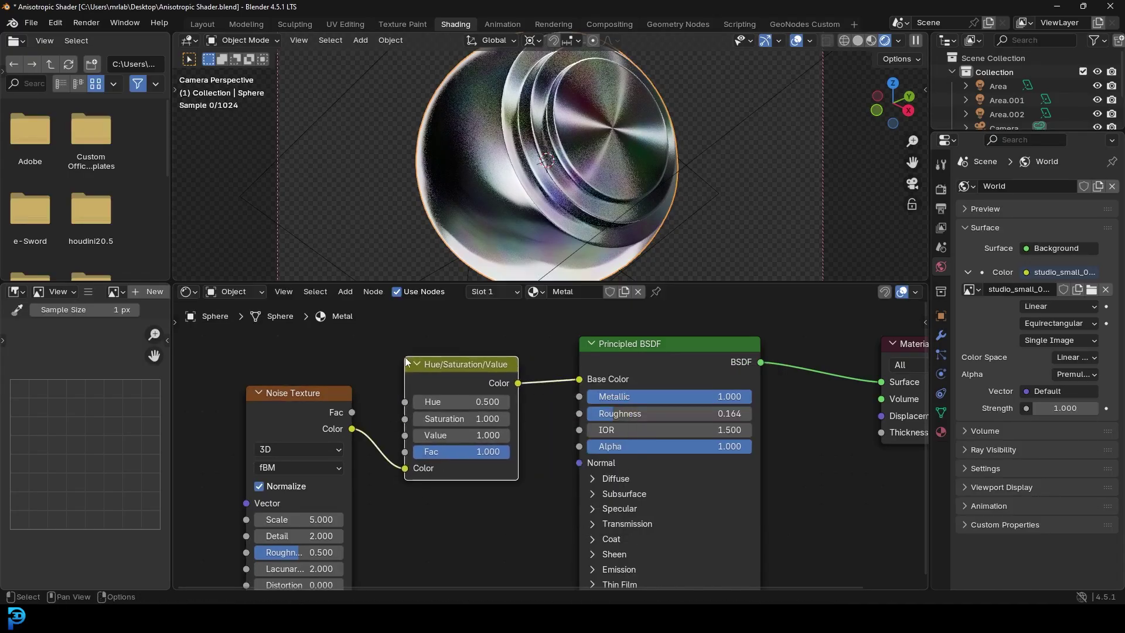
click(417, 419)
click(416, 419)
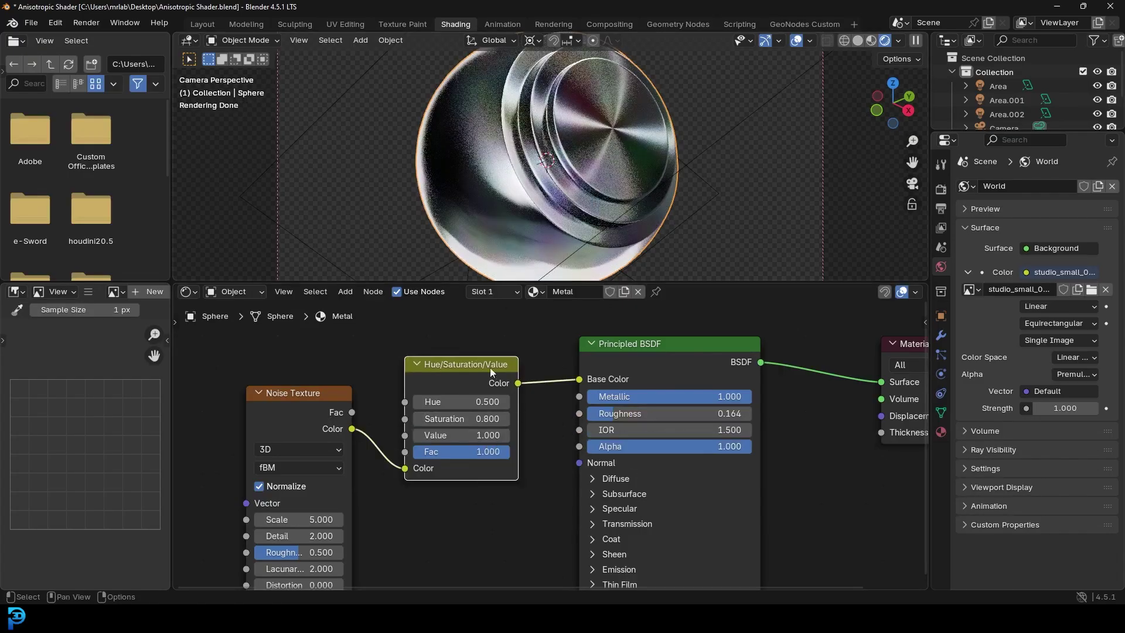
- Set the Noise Texture Scale to 2.000 and enlarge the 3D viewport above the node editor
drag(282, 400, 270, 381)
click(300, 500)
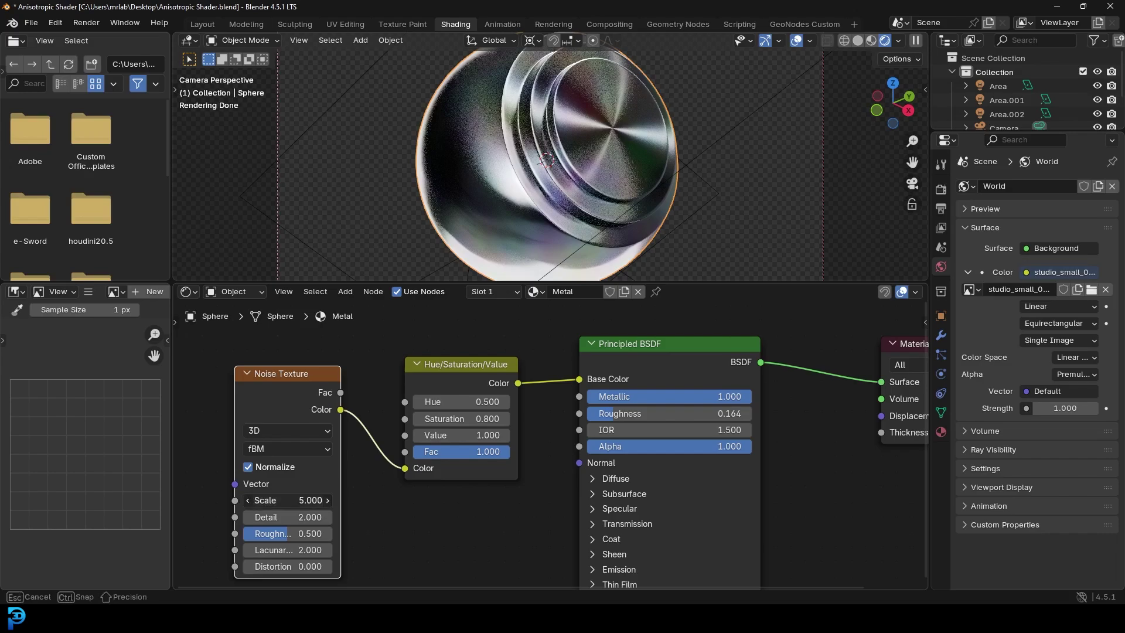
text(2)
key(Return)
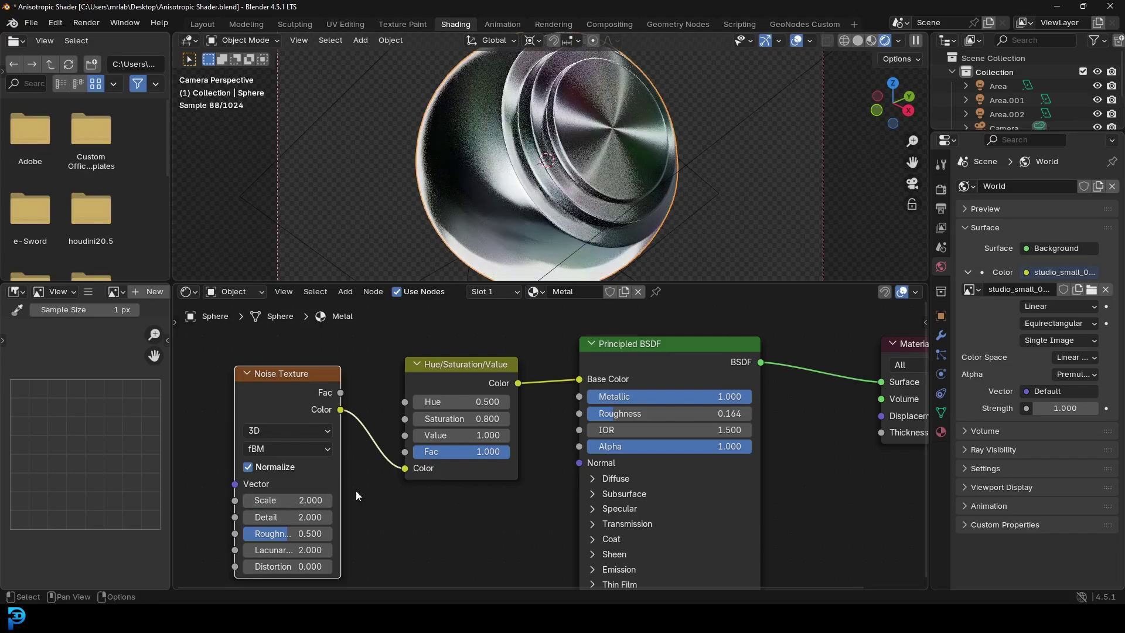
drag(615, 285, 615, 396)
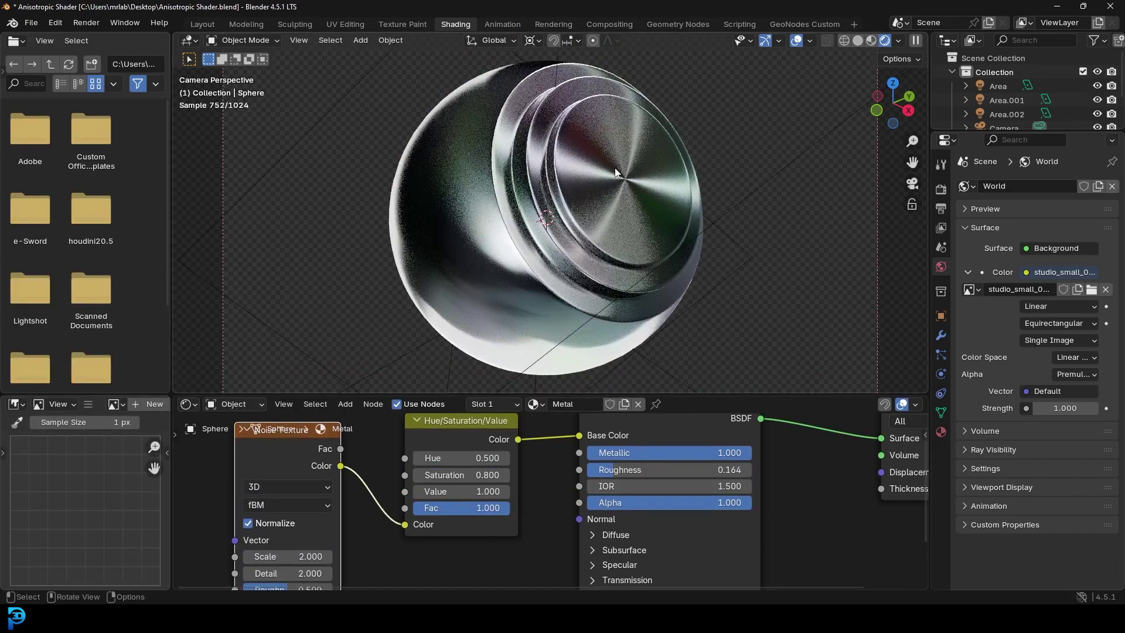